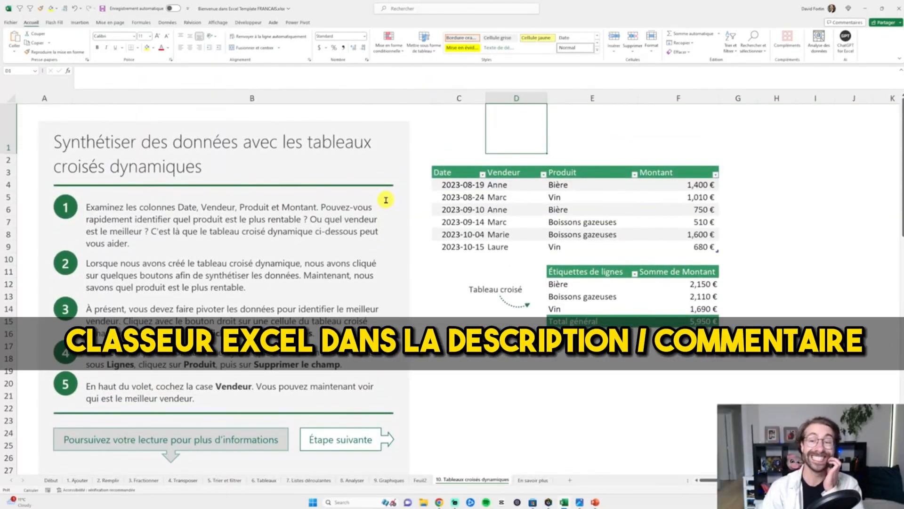
Examine the Vendeur and Produit entries of the sales table and the product totals in the pivot table below it
left_click(513, 185)
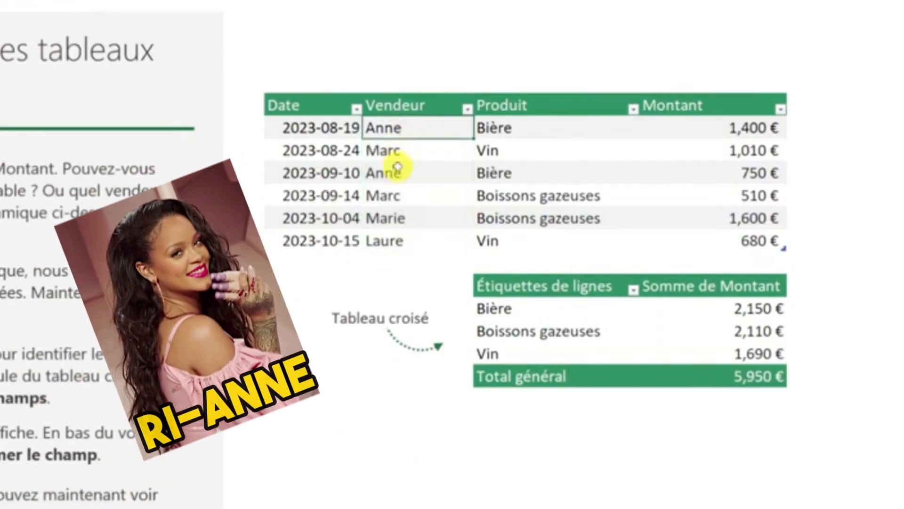
left_click(398, 173)
left_click(398, 195)
left_click(397, 218)
left_click(401, 241)
left_click_drag(400, 127, 403, 240)
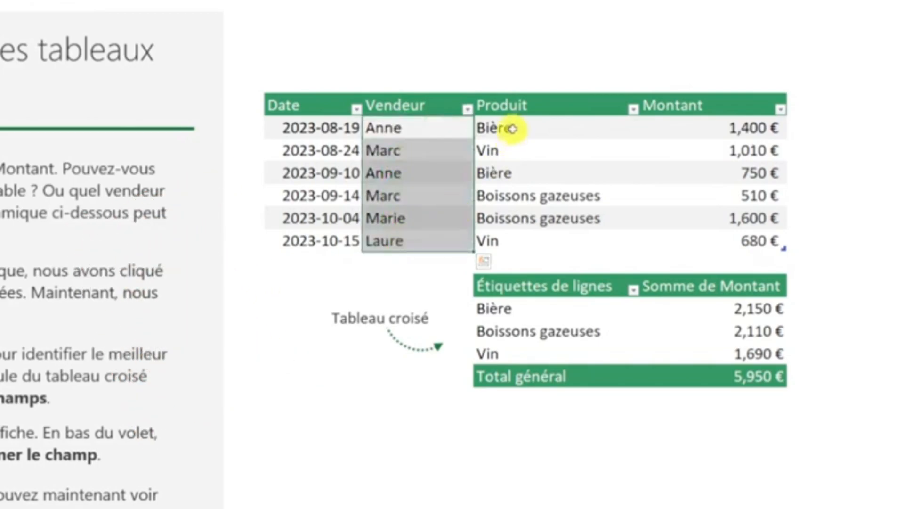
left_click_drag(504, 128, 506, 241)
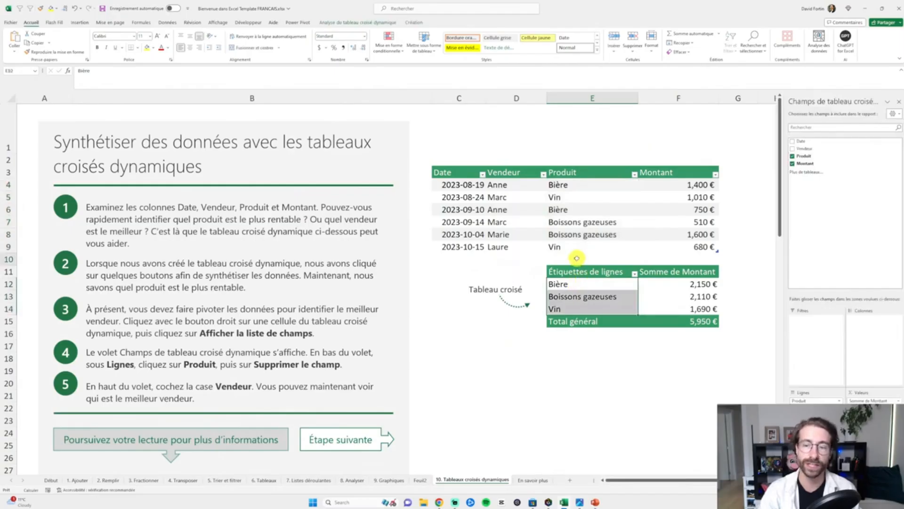
left_click(529, 263)
left_click(578, 273)
Highlight the pivot table's product rows and the matching Produit cells E6:E8 of the sales table in yellow
left_click_drag(571, 285, 692, 283)
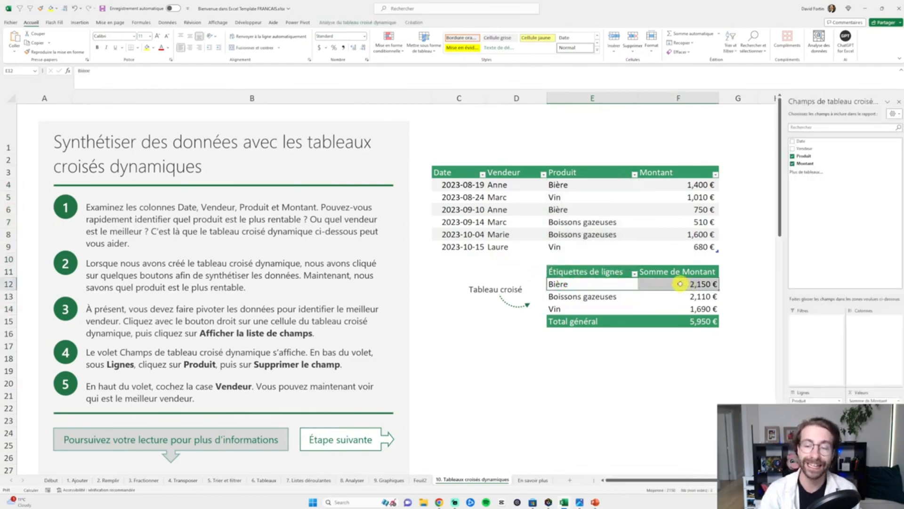
left_click(146, 47)
left_click(575, 214)
key("F4")
left_click(610, 296)
key("F4")
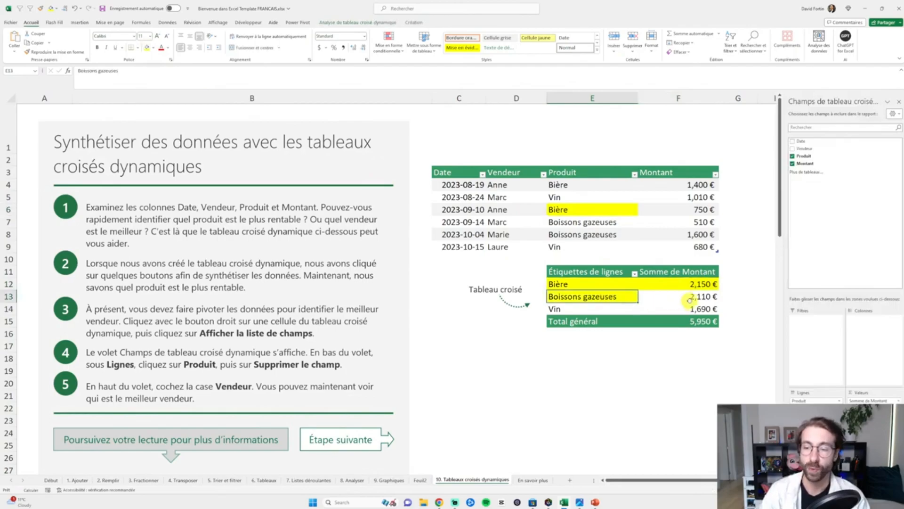
left_click(691, 298)
key("F4")
left_click_drag(603, 223, 598, 235)
key("F4")
key("F4")
left_click_drag(575, 309, 689, 309)
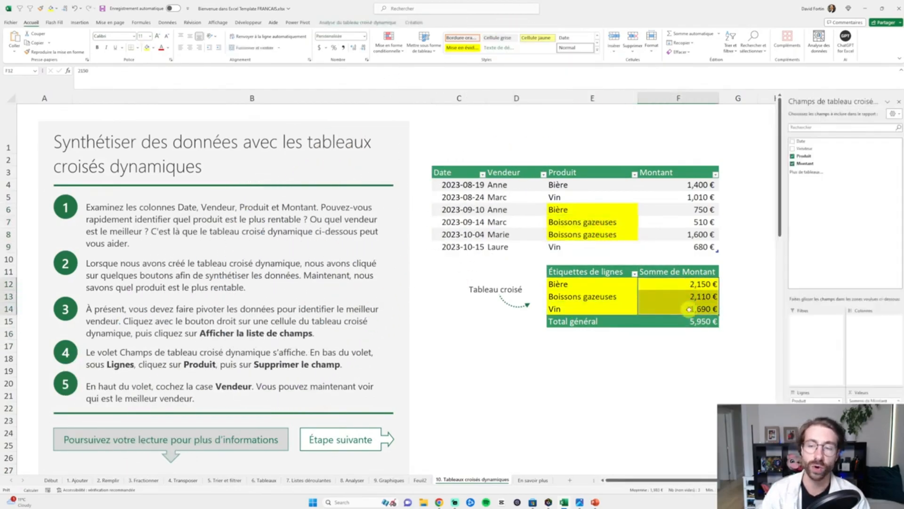
left_click_drag(565, 184, 585, 248)
left_click_drag(809, 455, 691, 385)
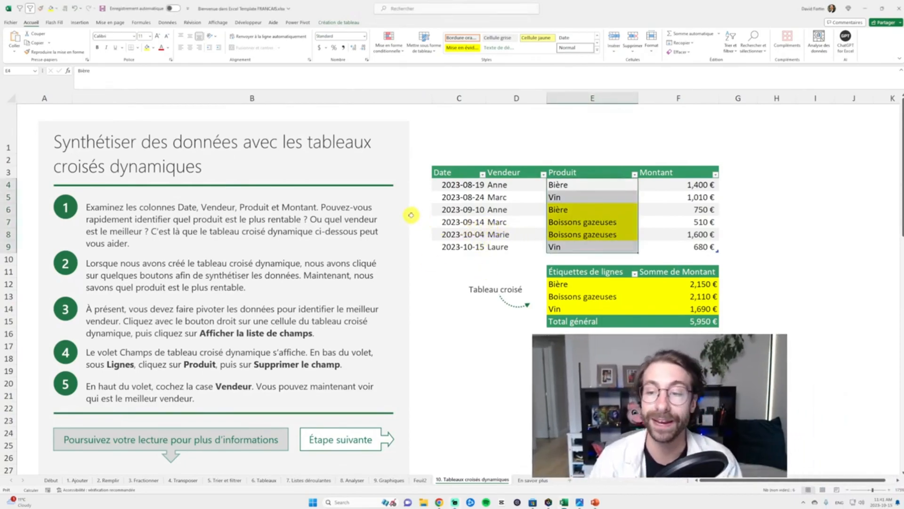
Remove the yellow fill from the pivot table's product rows and from cells E6:E8 of the sales table
left_click_drag(617, 283, 669, 310)
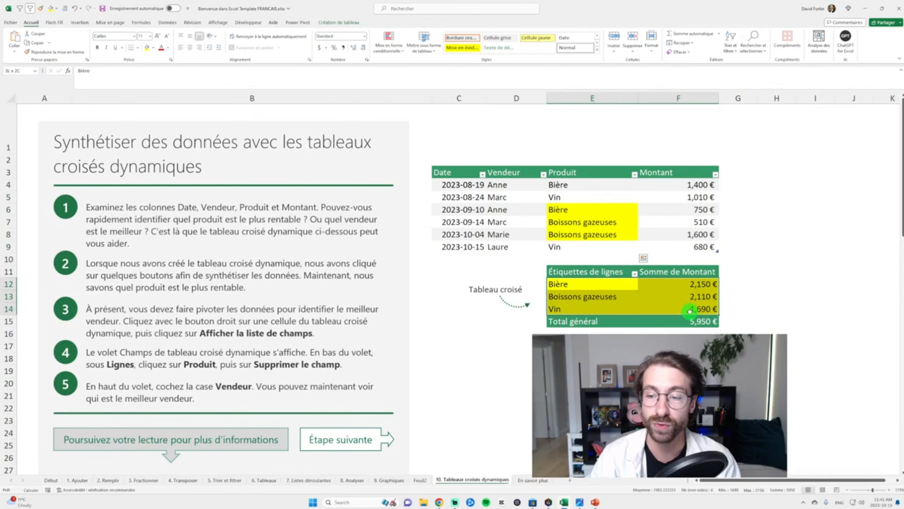
left_click(154, 48)
left_click(160, 150)
left_click_drag(560, 210, 576, 231)
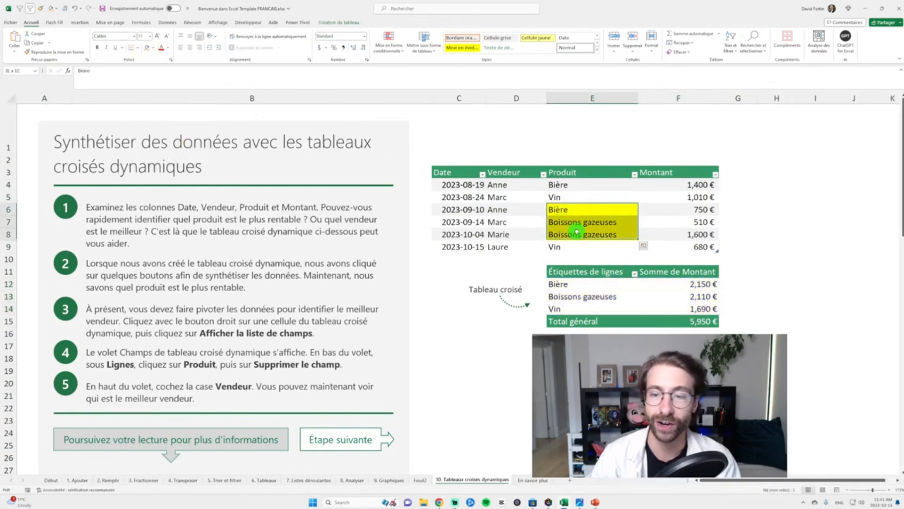
left_click(147, 48)
left_click(605, 247)
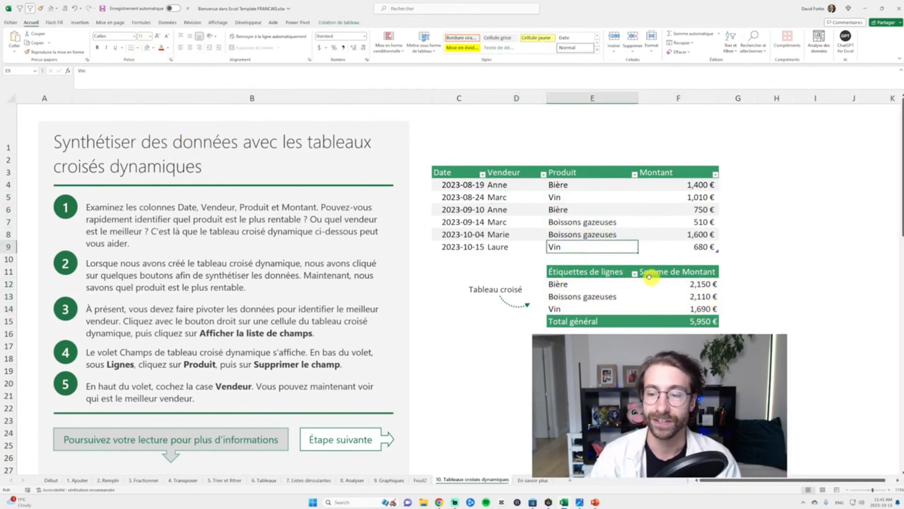
Delete the existing pivot table below the sales table
left_click_drag(511, 270, 608, 349)
key("Delete")
left_click(655, 326)
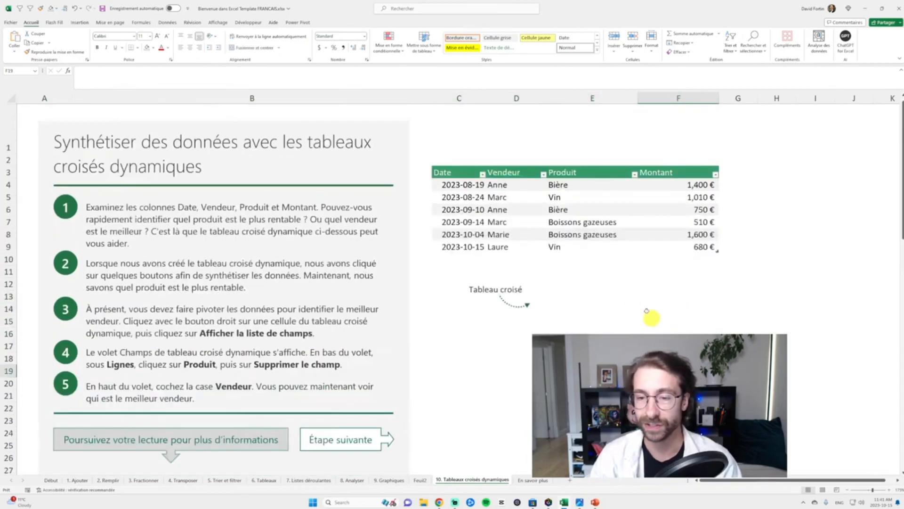
Create a pivot table from the whole sales table, placed on the existing worksheet at cell C15
left_click_drag(461, 169, 699, 242)
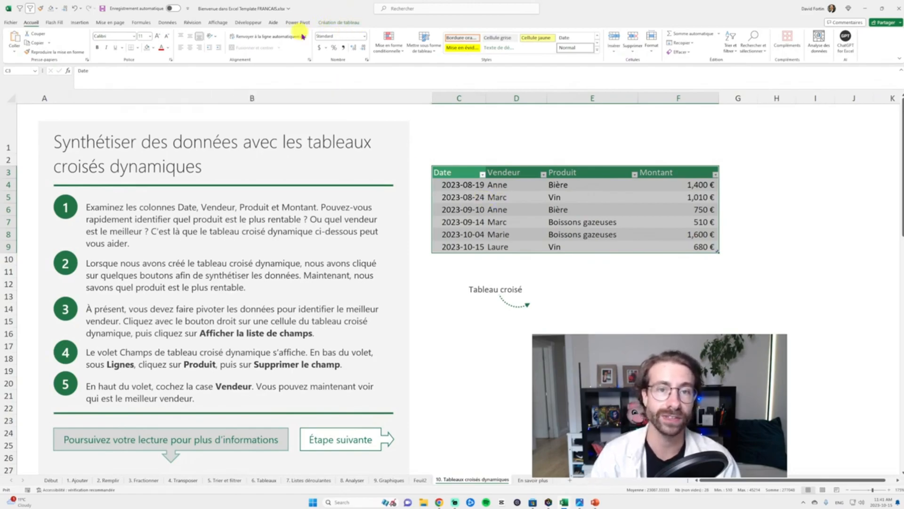
left_click(80, 23)
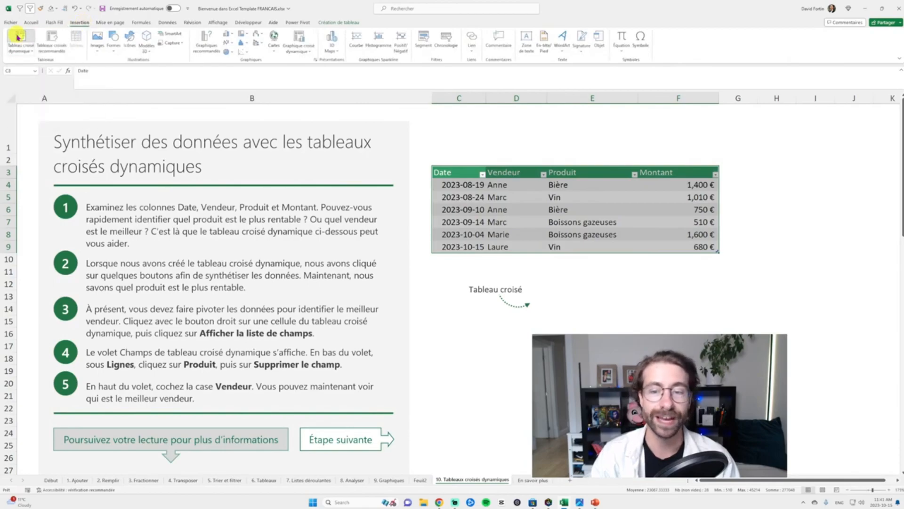
left_click(18, 36)
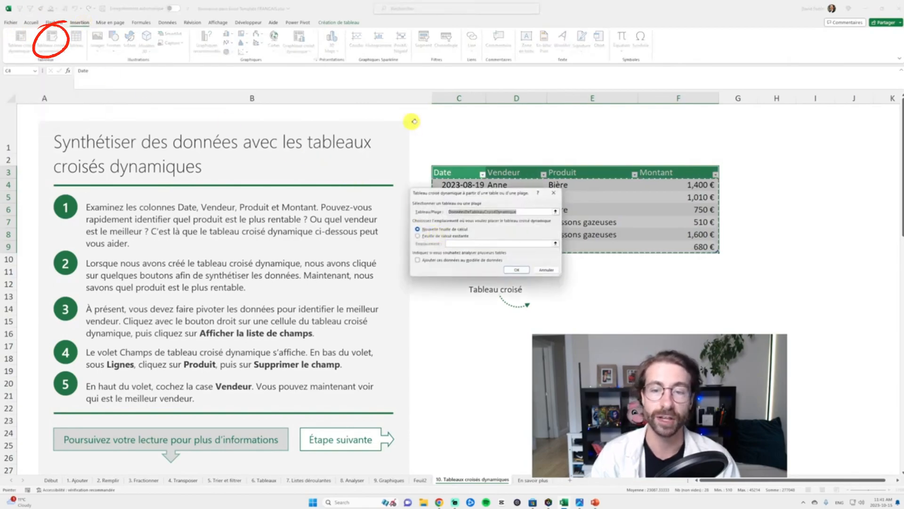
left_click(434, 236)
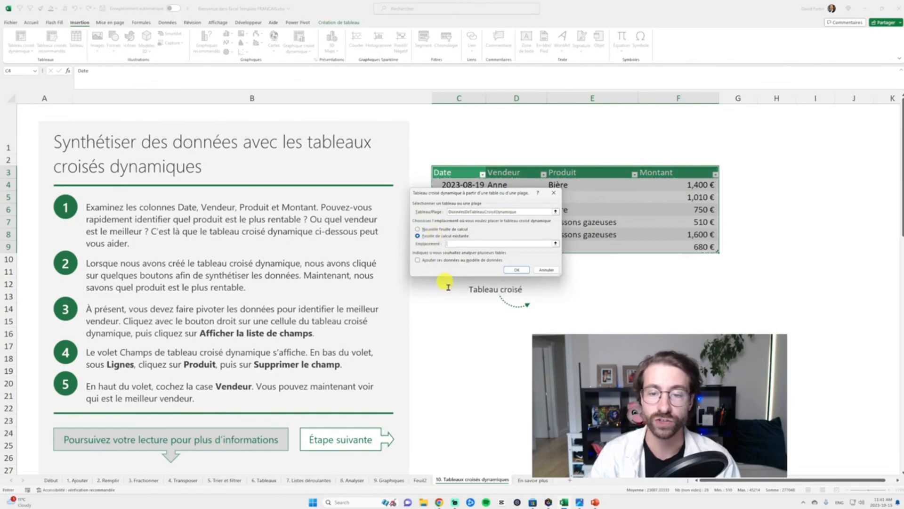
left_click(460, 323)
left_click(516, 269)
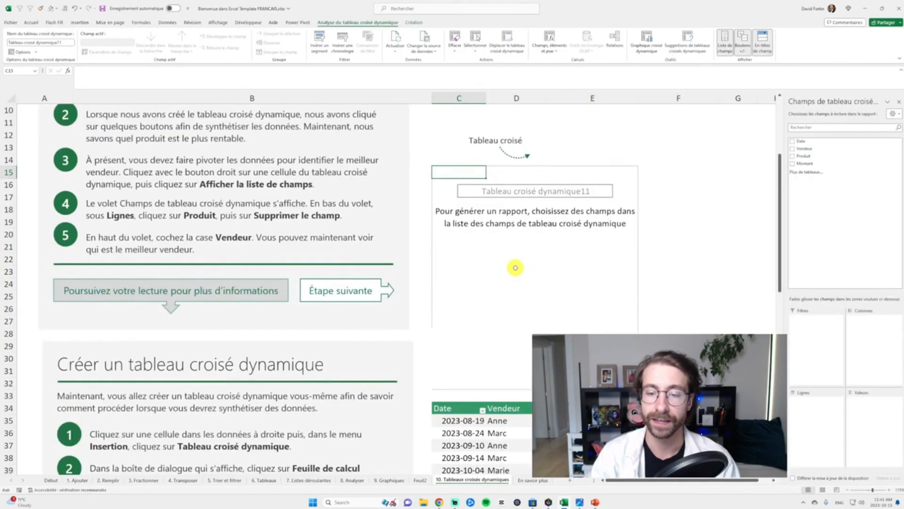
Check the first seller's two Montant amounts in the sales table and view the Vendeur column's filter options
scroll(466, 217, "up", 2)
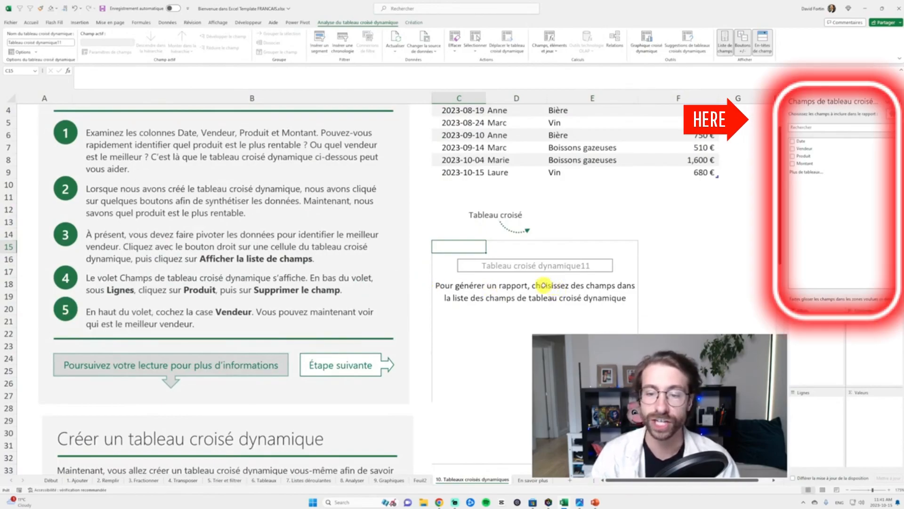
scroll(544, 285, "down", 3)
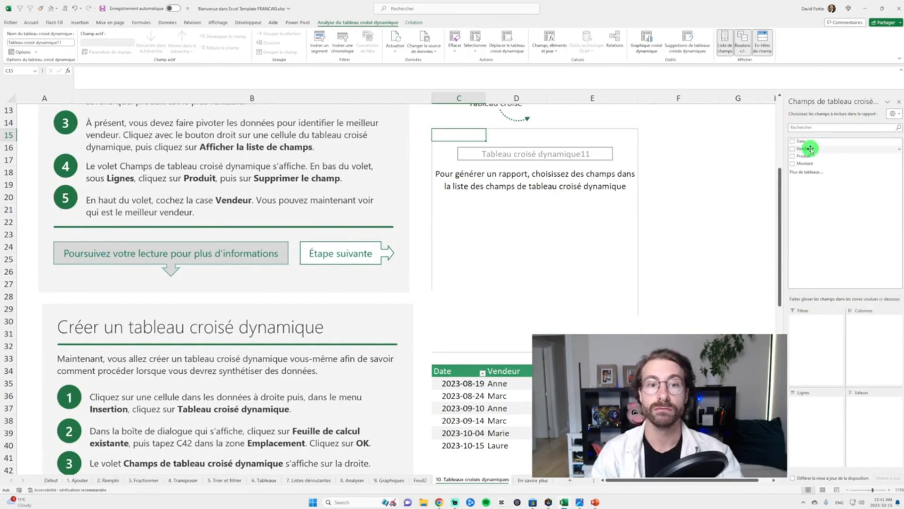
scroll(593, 171, "up", 5)
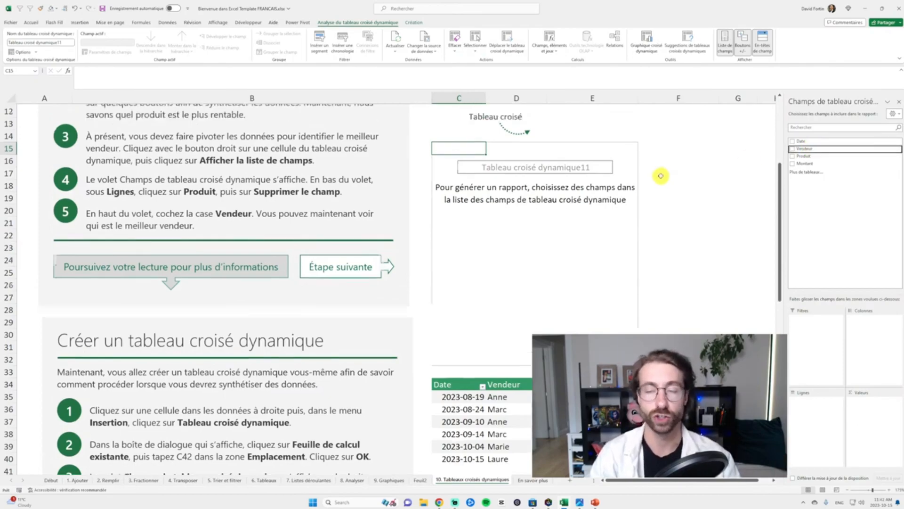
left_click(688, 185)
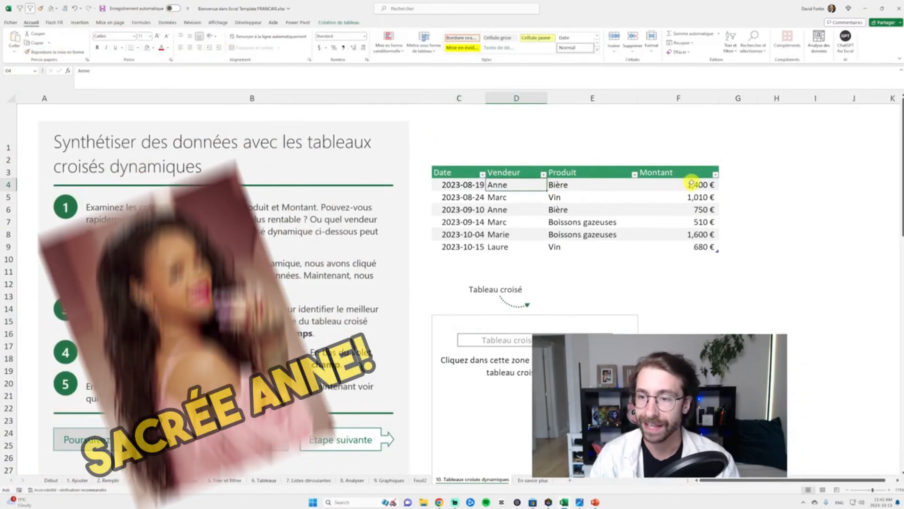
left_click(690, 210, "ctrl")
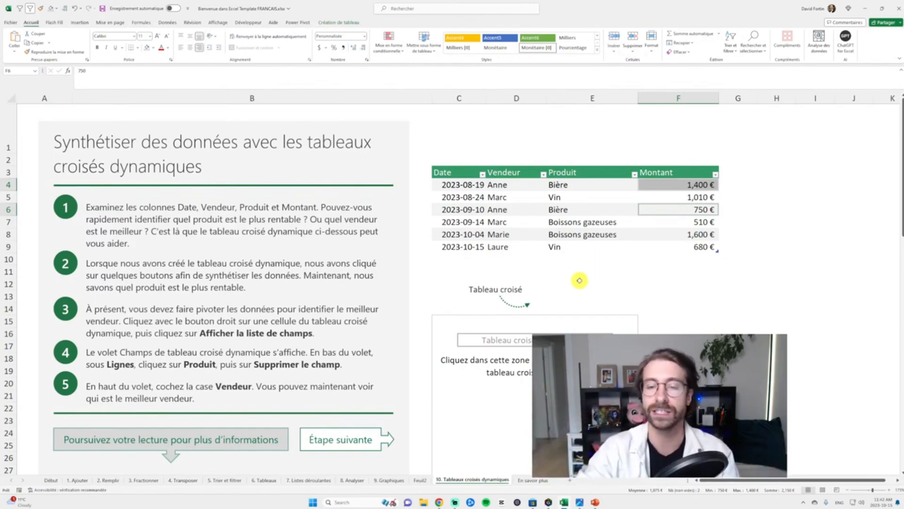
left_click(543, 174)
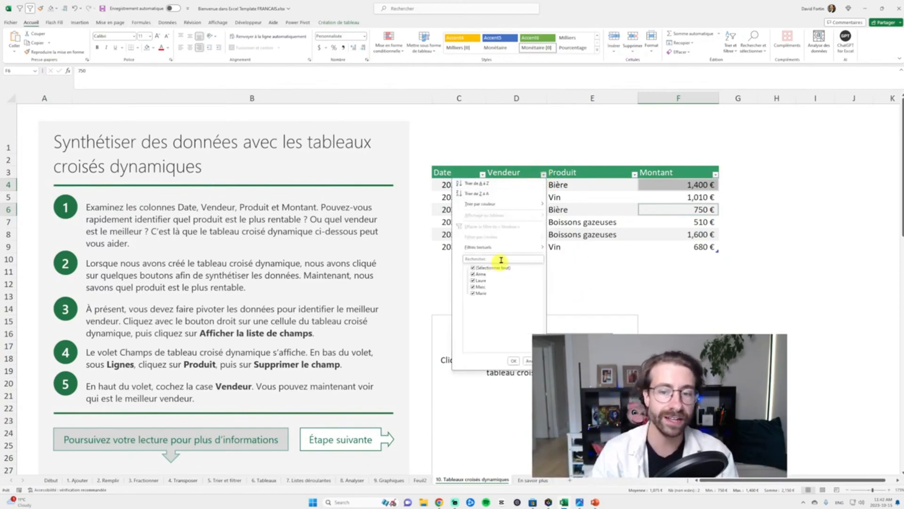
key("Escape")
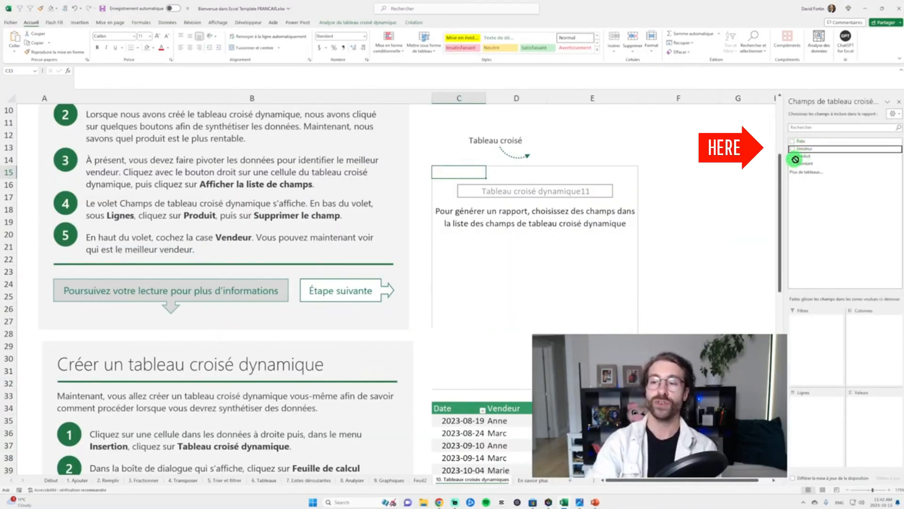
Add the Vendeur field to the rows of the new pivot table
left_click_drag(793, 149, 834, 466)
left_click_drag(444, 185, 450, 209)
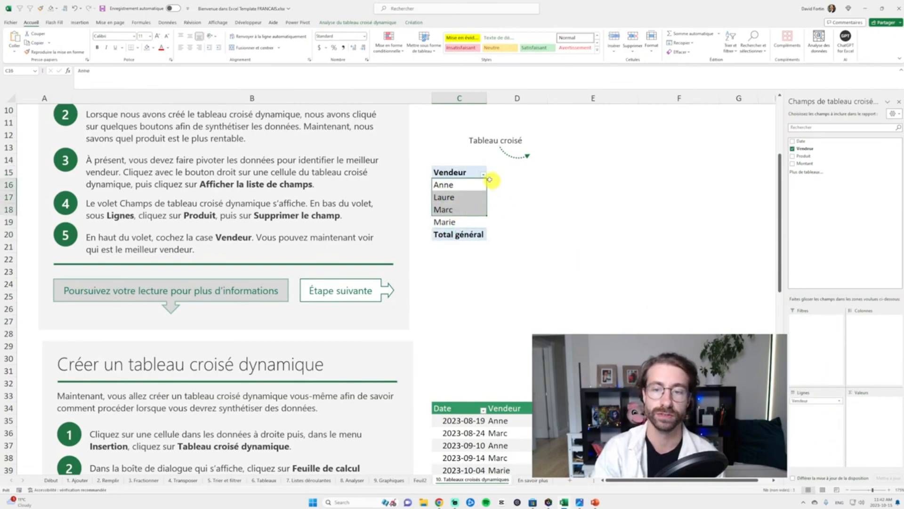
left_click(463, 172)
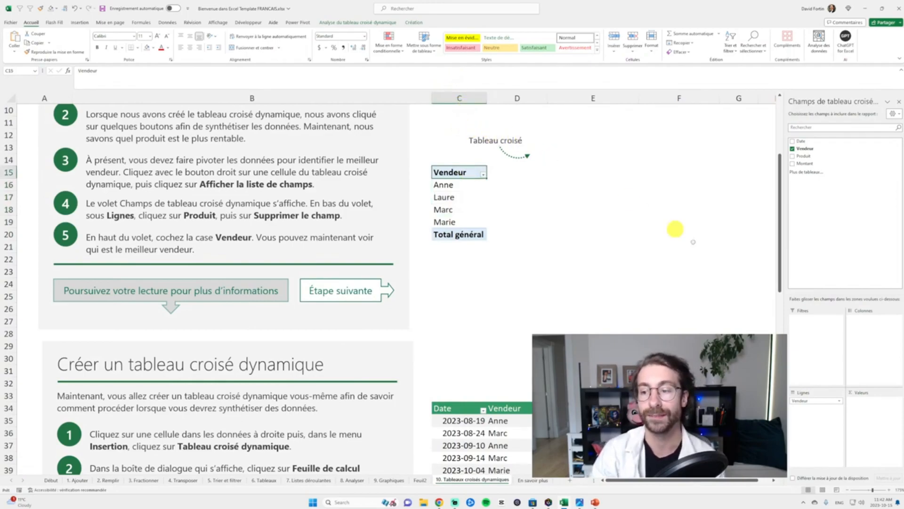
Add the Montant field to the pivot table's values as a sum per seller
left_click_drag(805, 164, 869, 417)
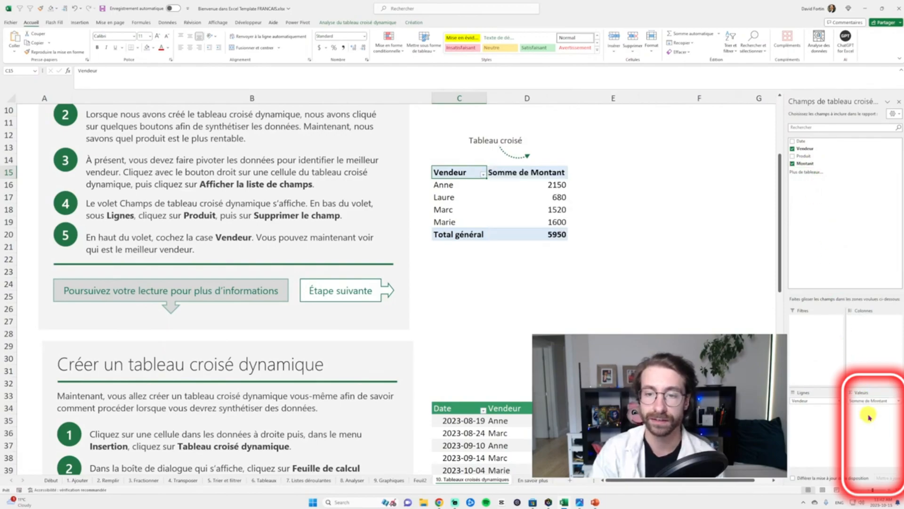
left_click_drag(541, 184, 544, 249)
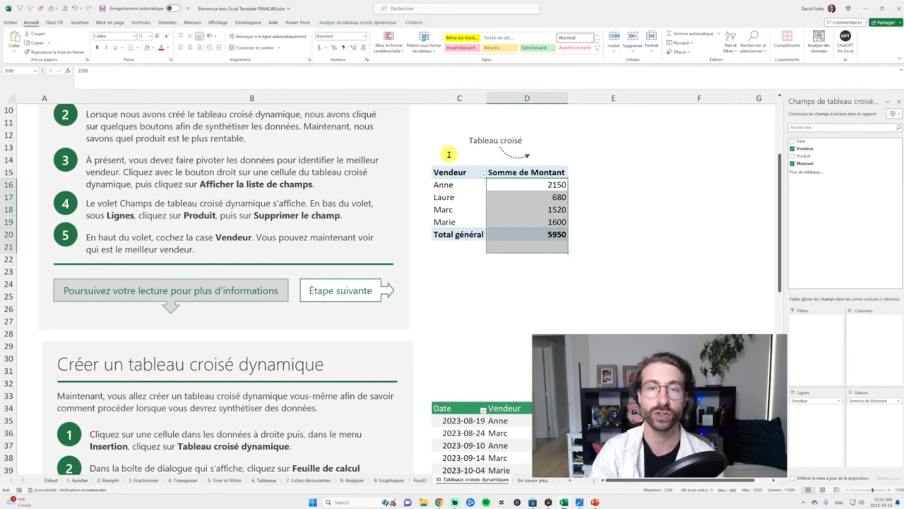
left_click(445, 170)
left_click(536, 183)
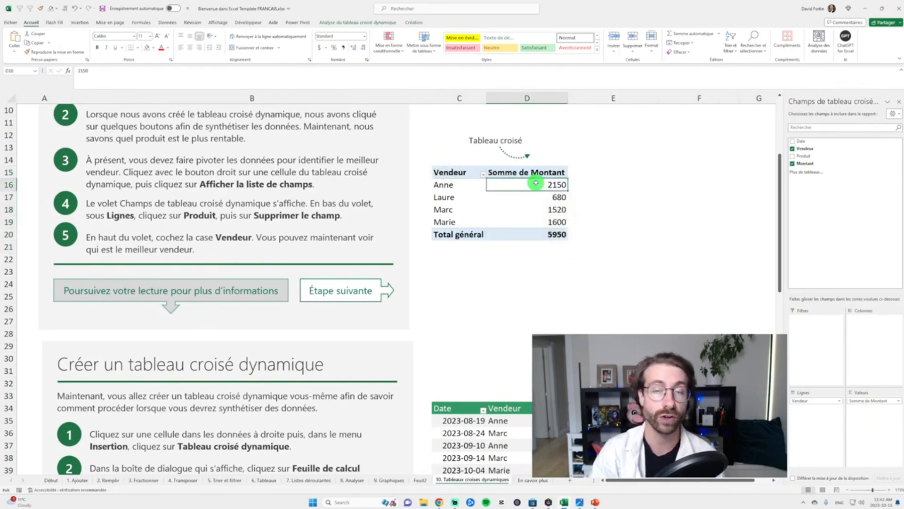
Sort the pivot table's Vendeur rows in descending order by Somme de Montant
left_click(483, 174)
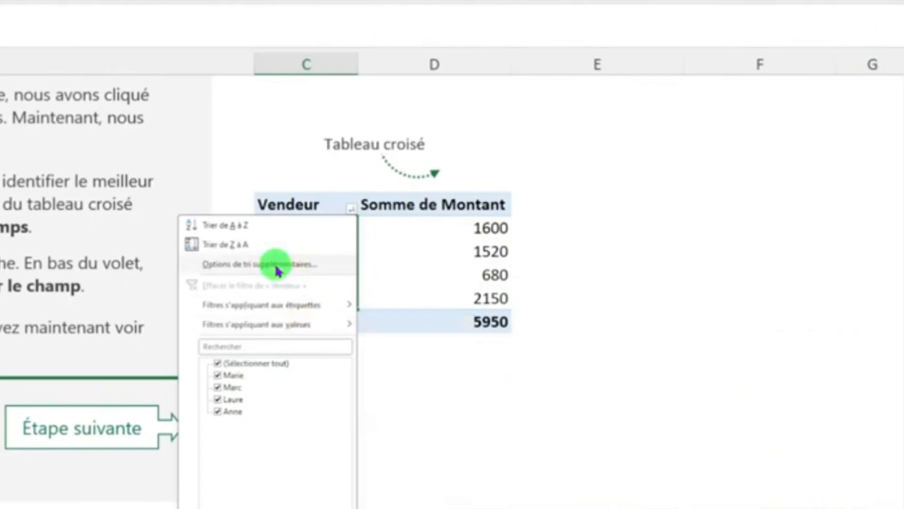
left_click(277, 266)
left_click(276, 278)
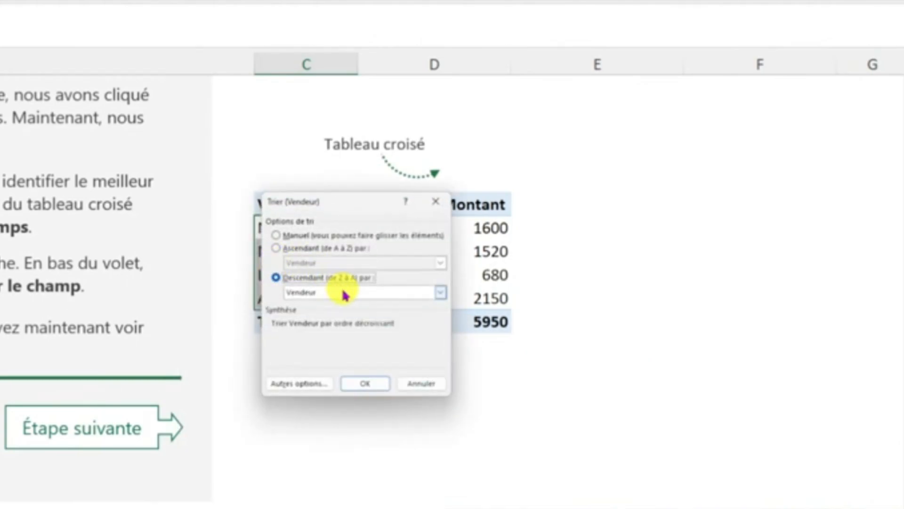
left_click(344, 293)
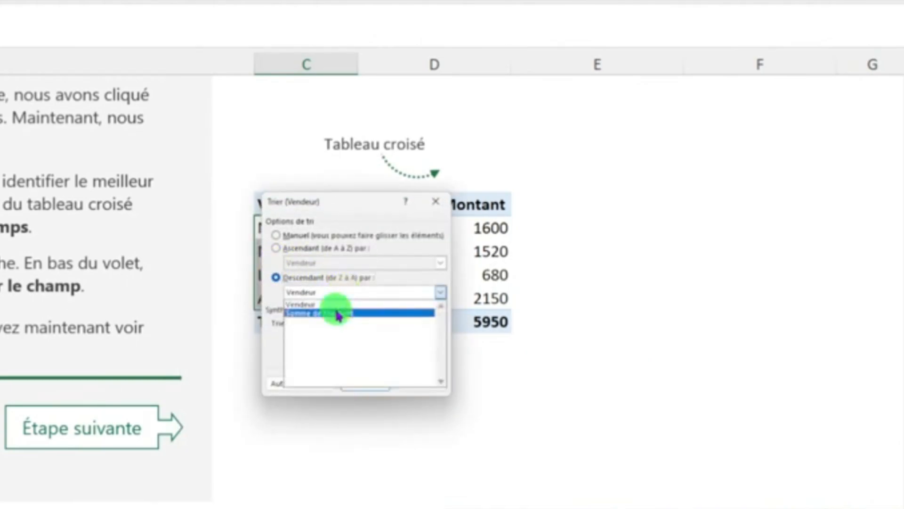
left_click(337, 314)
left_click(363, 382)
left_click(456, 233)
left_click_drag(457, 233, 462, 297)
left_click_drag(285, 274, 424, 300)
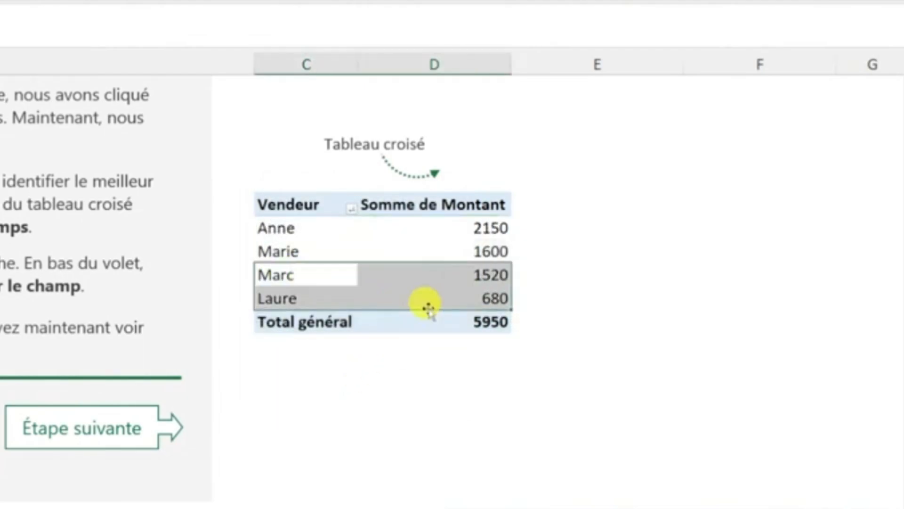
left_click(507, 363)
left_click(448, 317)
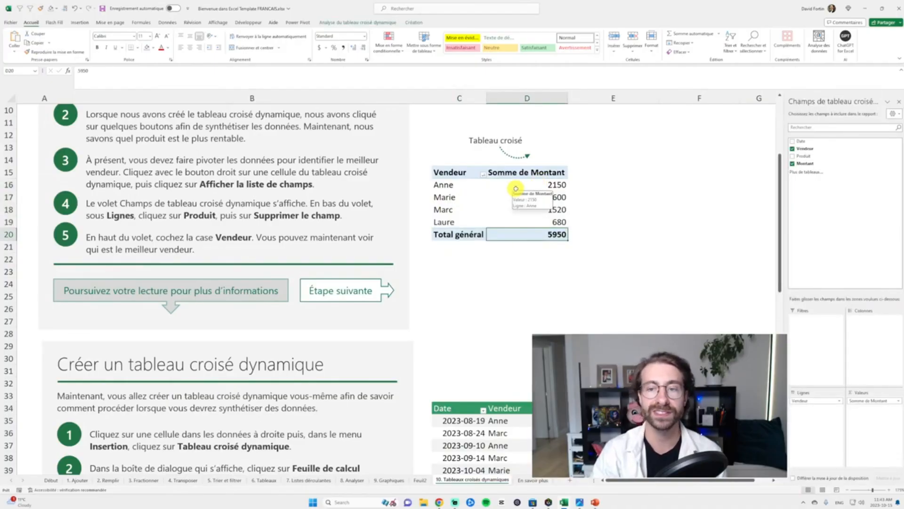
Drill down into the top seller's Somme de Montant to list the underlying records on a new sheet
left_click_drag(452, 185, 504, 184)
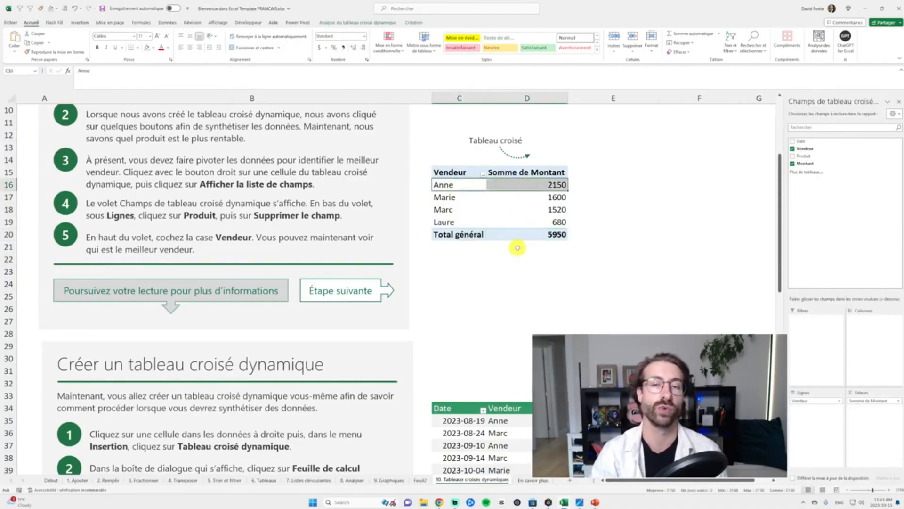
left_click(513, 185)
double_click(513, 184)
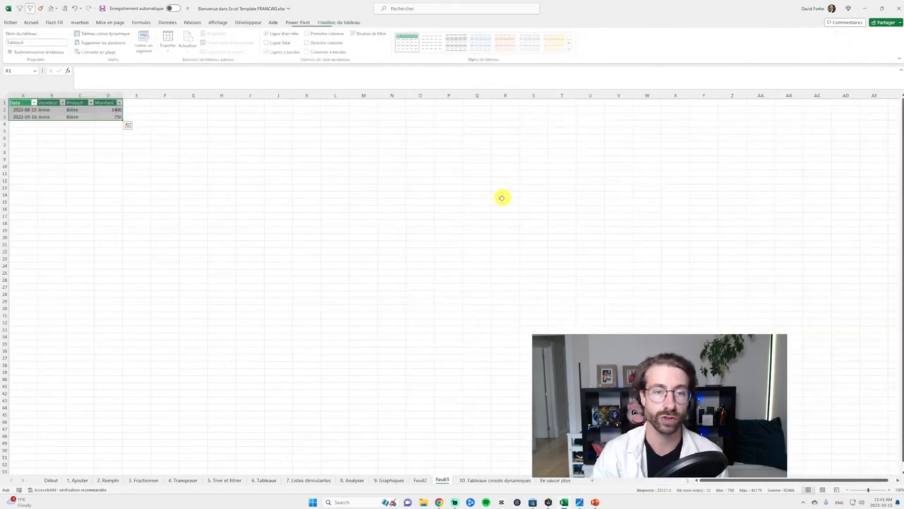
Examine the product, date and amount of each record listed on the drill-down sheet
scroll(146, 210, "up", 15)
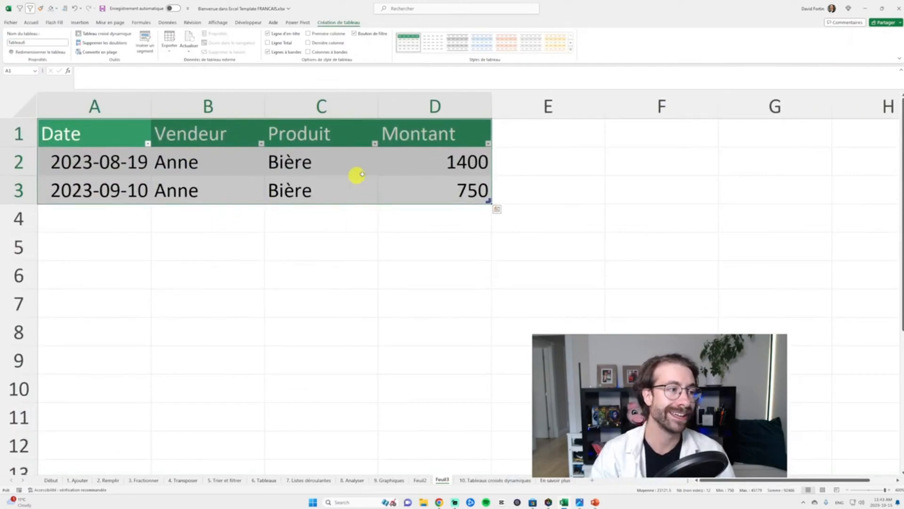
left_click(325, 165)
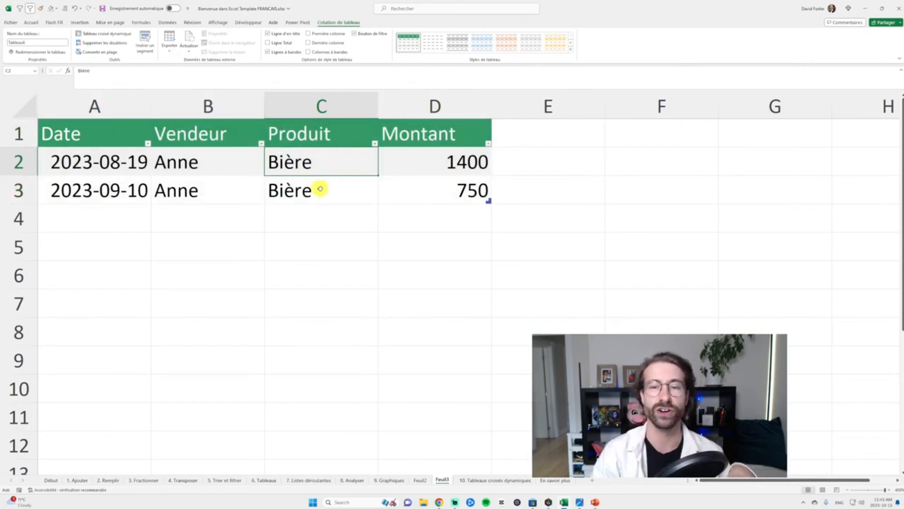
left_click_drag(413, 163, 301, 195)
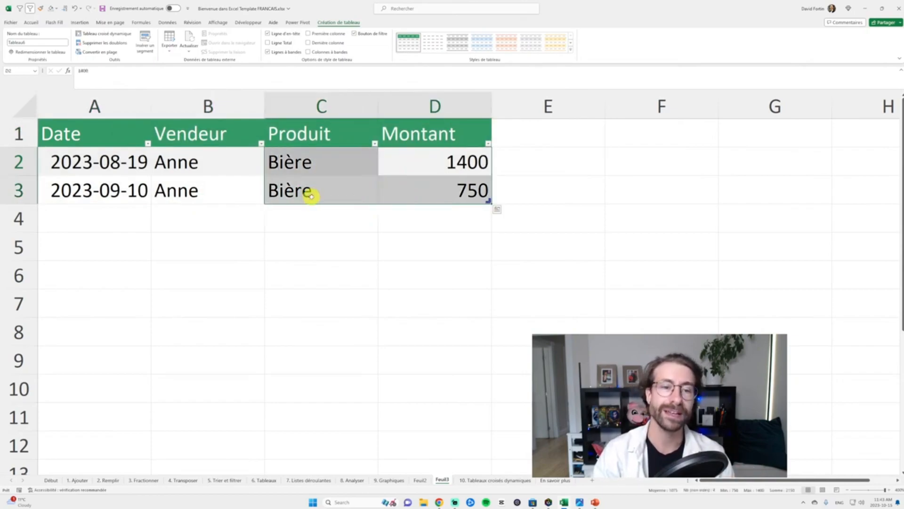
left_click(86, 162)
left_click(448, 161)
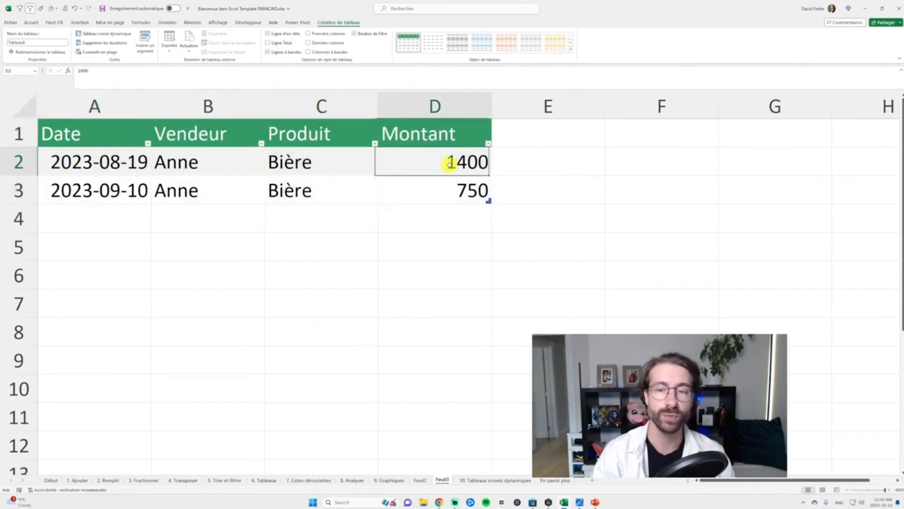
left_click(104, 192)
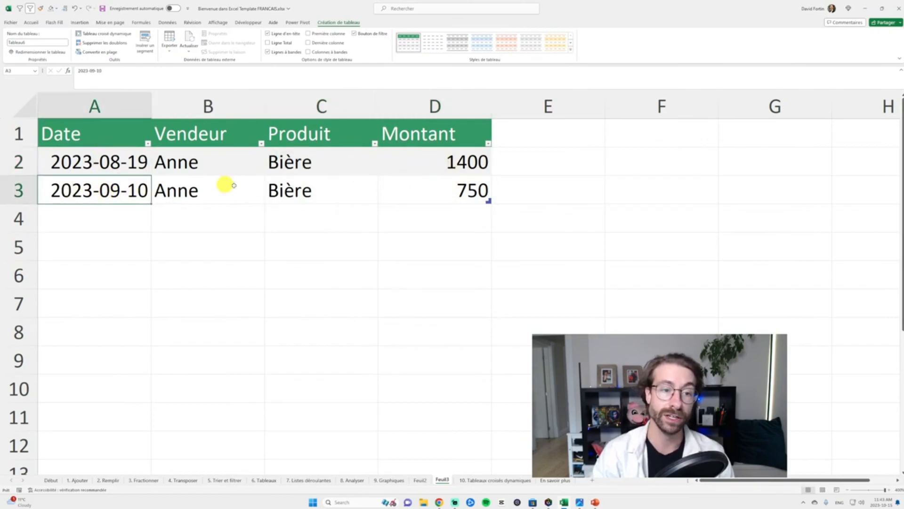
left_click(440, 191)
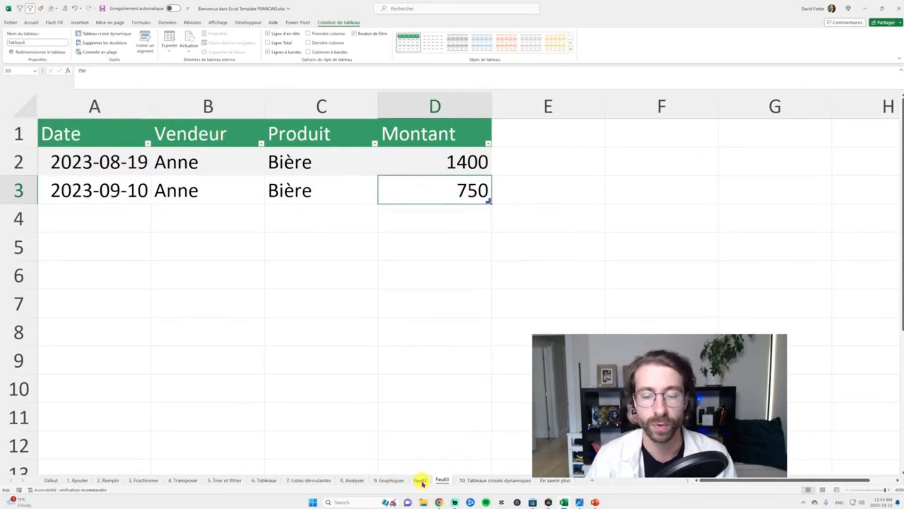
Return to the sheet 10. Tableaux croisés dynamiques and add the Produit field below Vendeur in the pivot table's rows
left_click(487, 480)
left_click(601, 246)
left_click(521, 195)
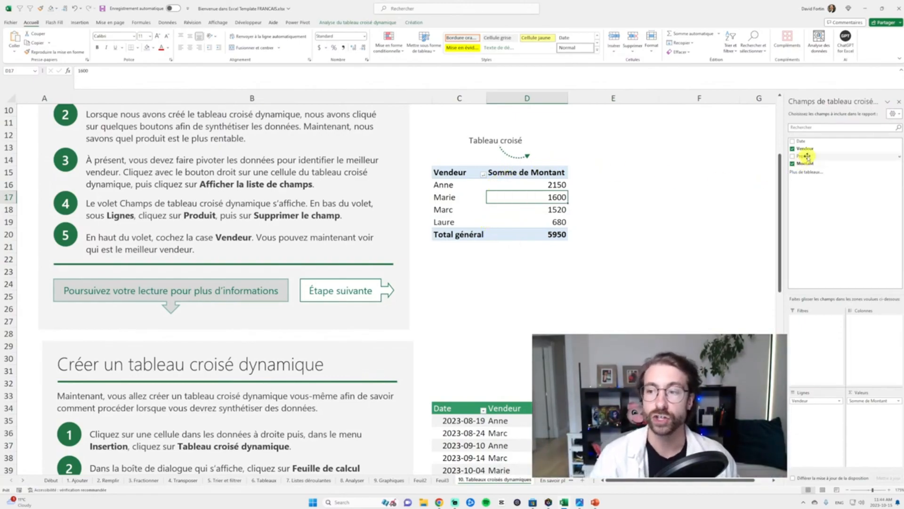
mouse_move(809, 156)
left_mouse_down()
mouse_move(779, 168)
mouse_move(717, 246)
mouse_move(725, 328)
mouse_move(808, 425)
left_mouse_up()
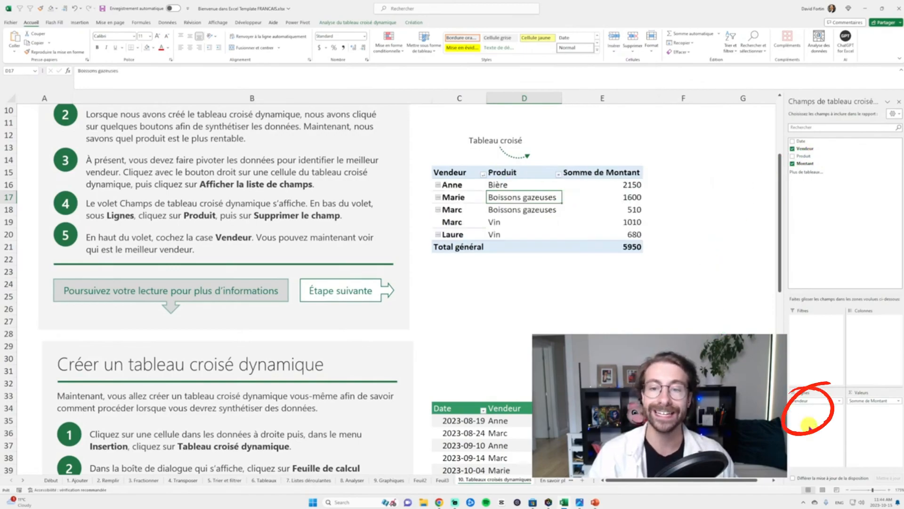
left_click(602, 321)
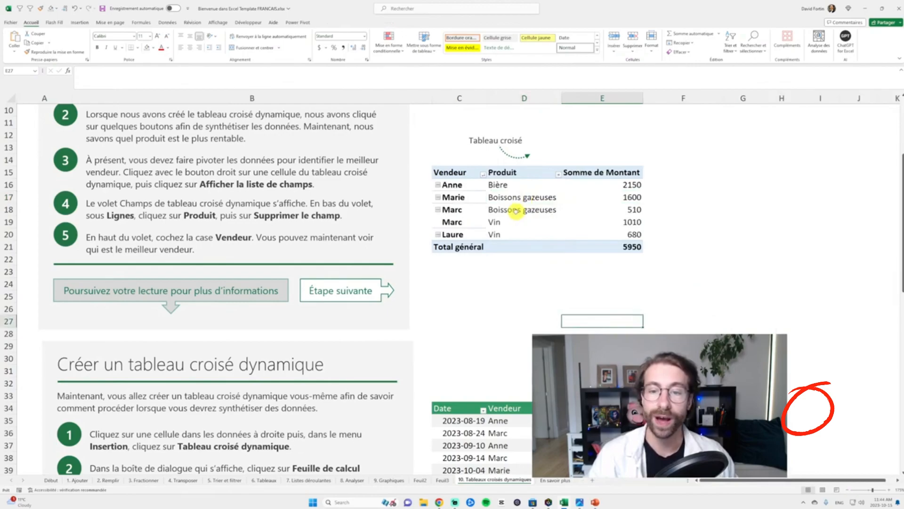
left_click_drag(466, 212, 615, 224)
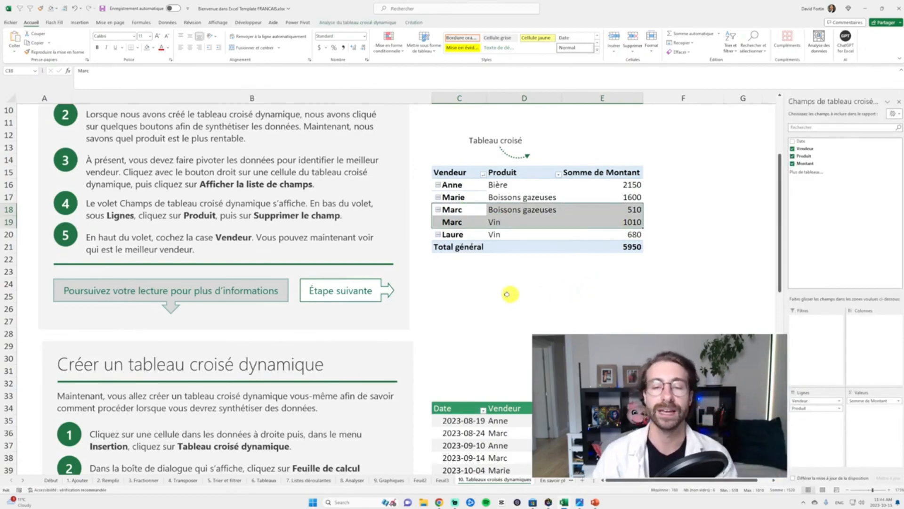
Apply the tabular report layout to the pivot table with Vendeur and Produit rows
left_click(526, 185)
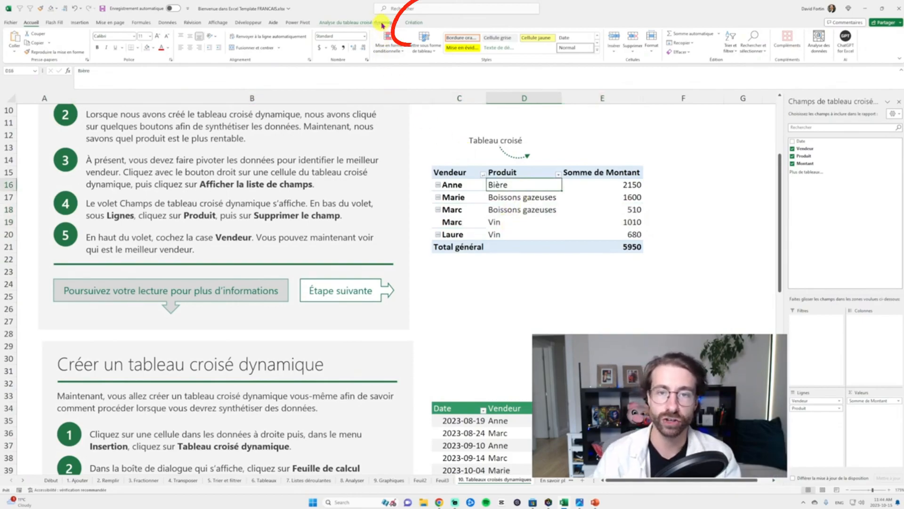
left_click(414, 23)
left_click(59, 49)
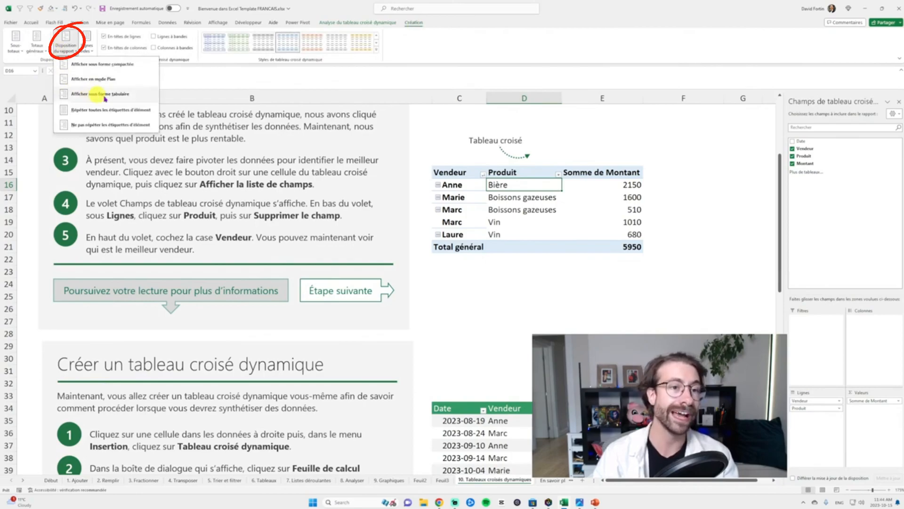
left_click(126, 96)
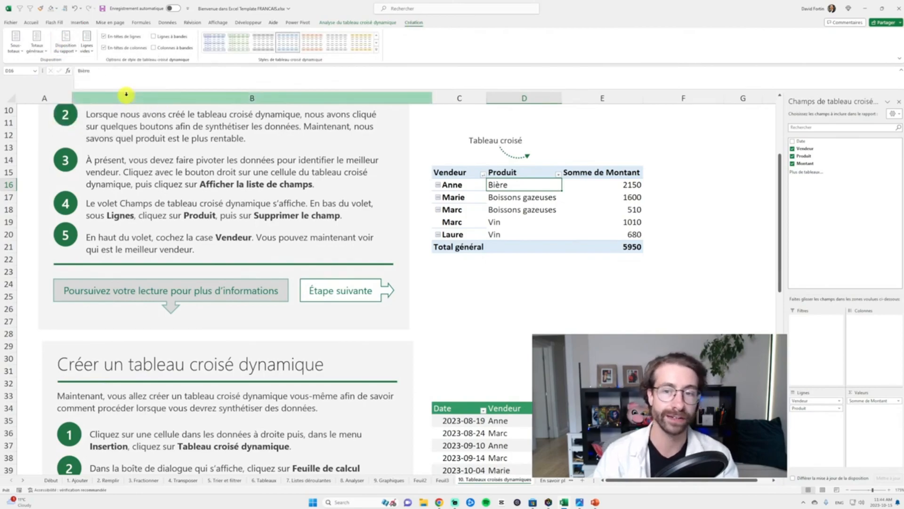
Switch the pivot table's report layout to compact form and select the whole table
left_click(66, 43)
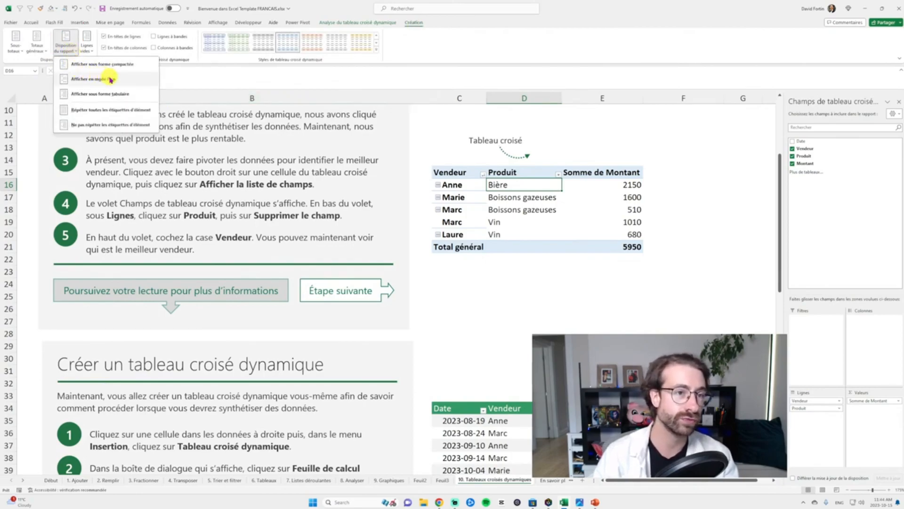
left_click(101, 65)
left_click_drag(499, 172, 594, 297)
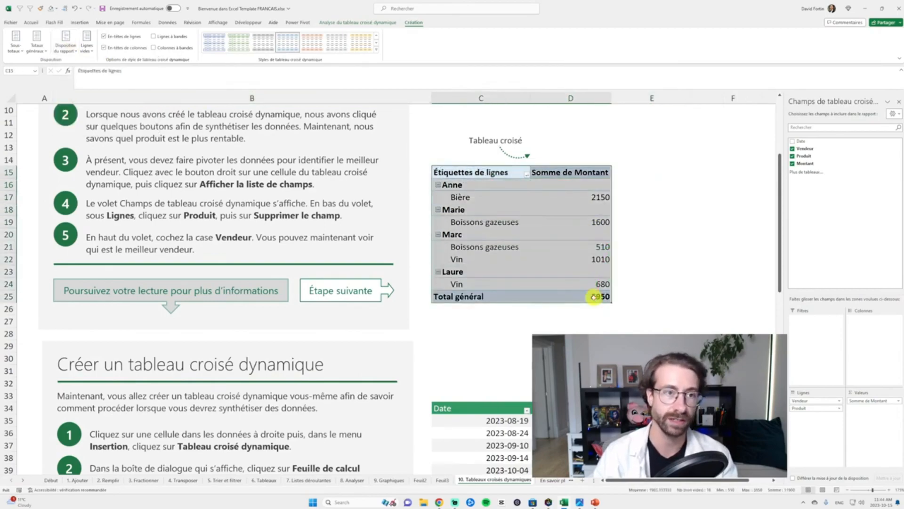
Show all subtotals at the bottom of each seller group in the pivot table
left_click(18, 53)
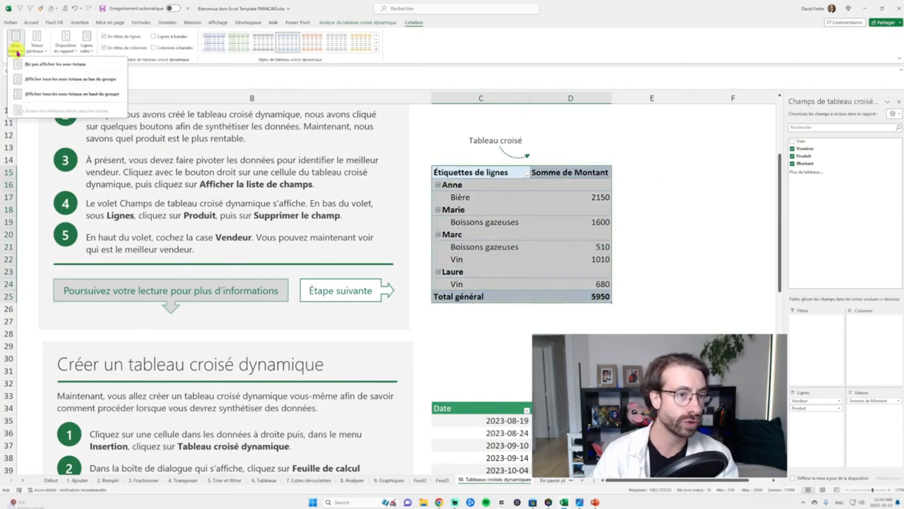
left_click(40, 80)
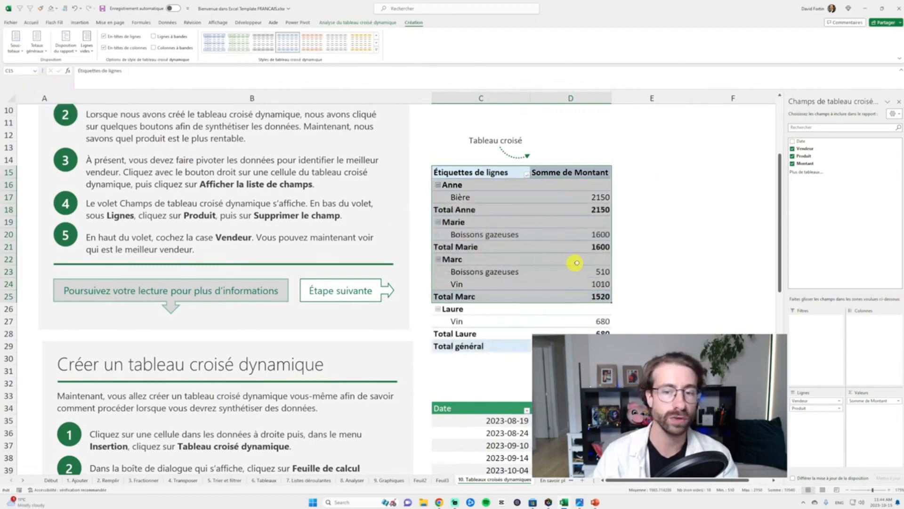
left_click(636, 249)
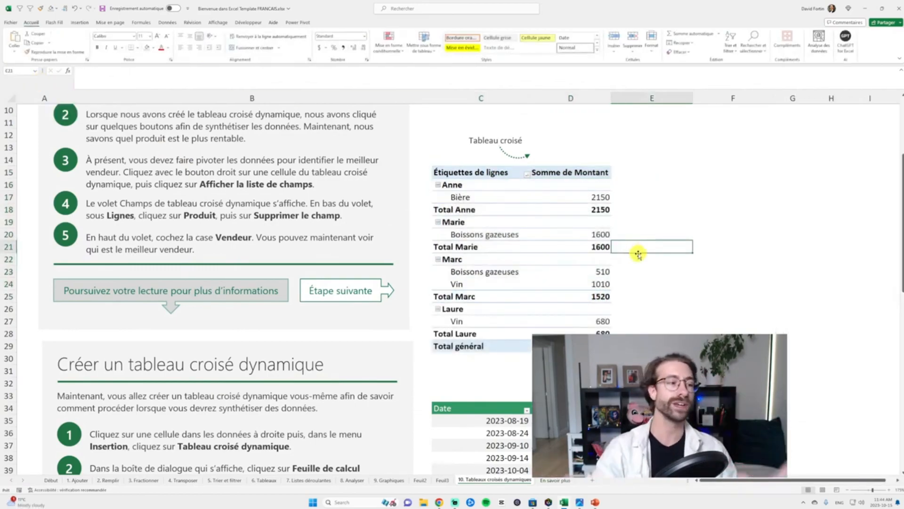
scroll(638, 254, "down", 1)
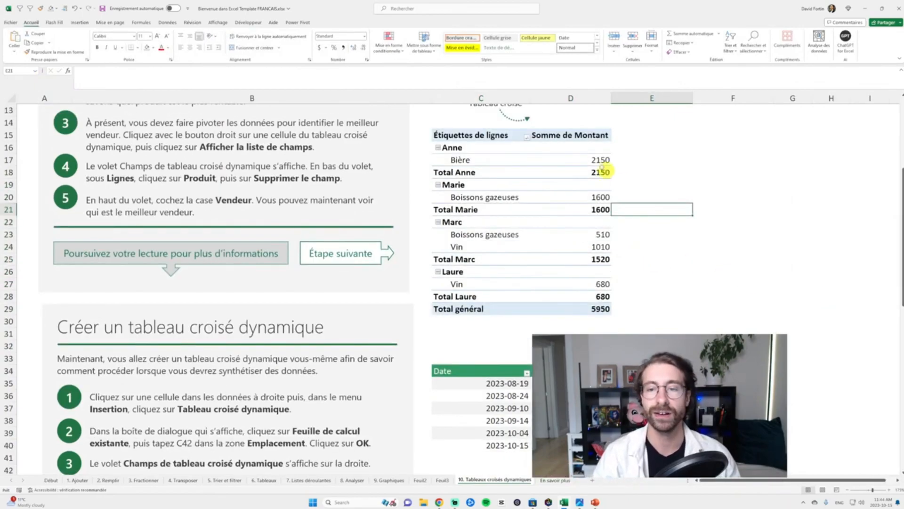
Set the pivot table's report layout back to tabular form
left_click(597, 161)
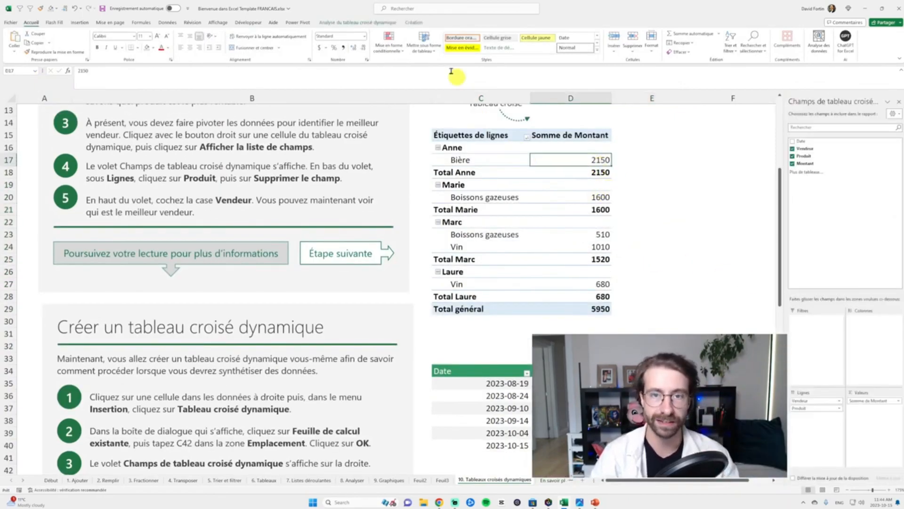
left_click(414, 22)
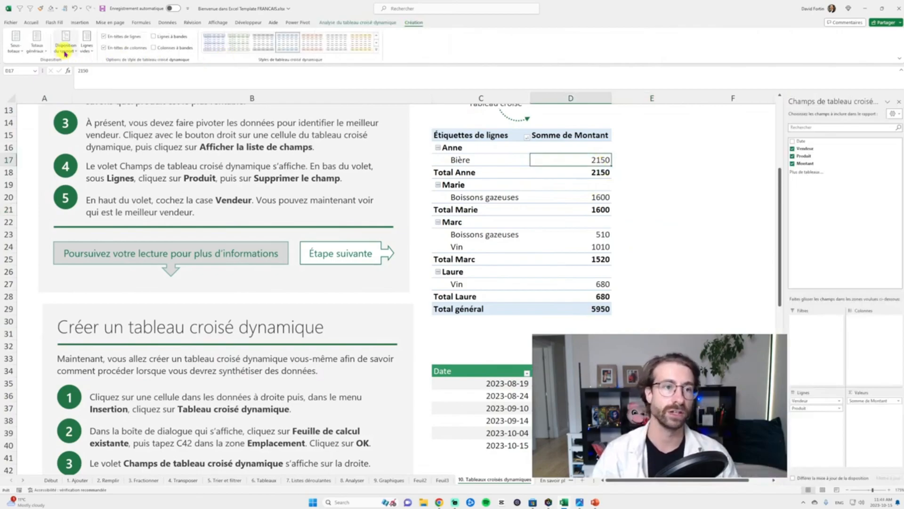
left_click(67, 48)
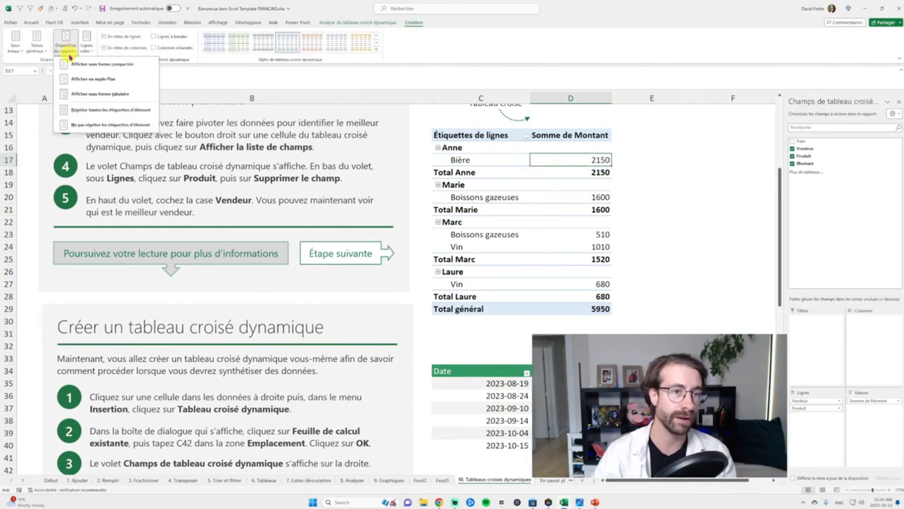
left_click(94, 100)
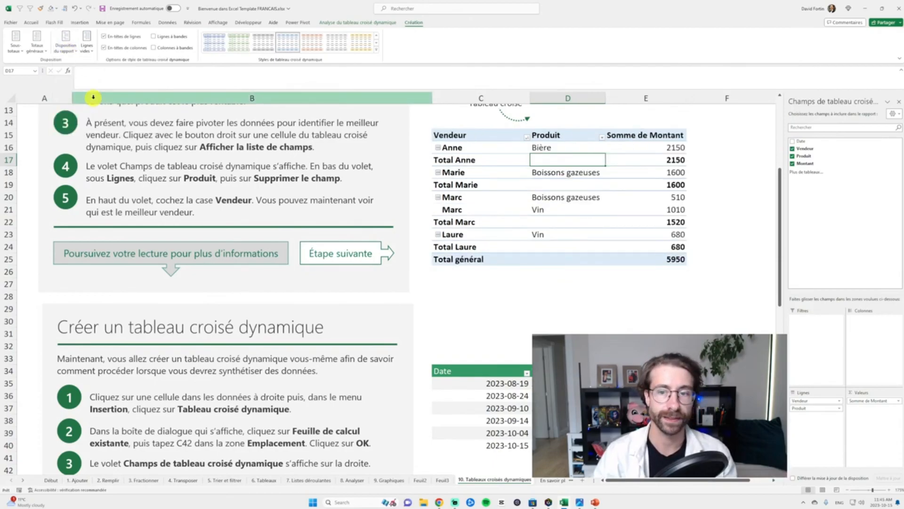
Turn off the display of subtotals in the tabular pivot table
left_click(18, 53)
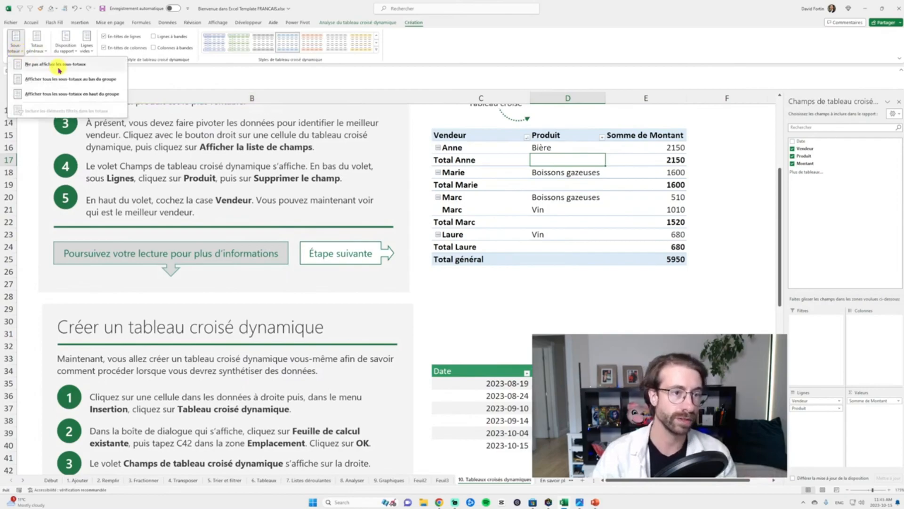
left_click(88, 65)
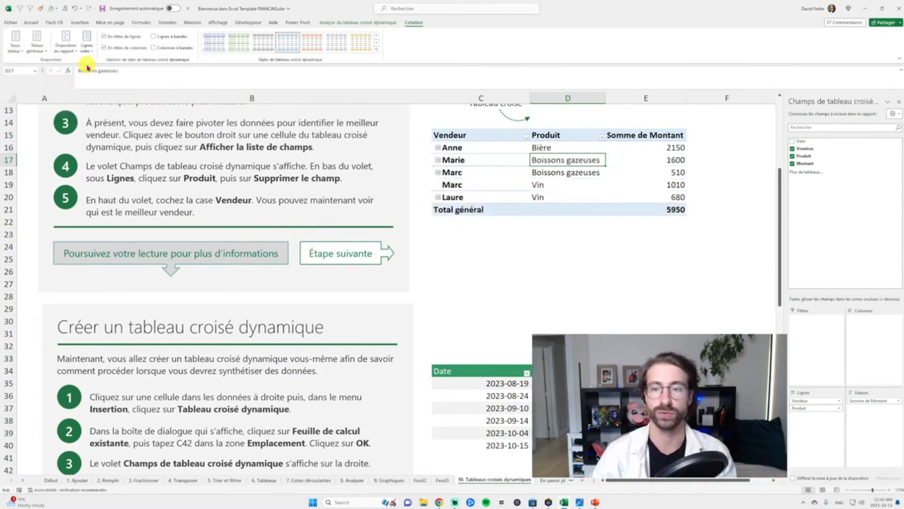
left_click(616, 233)
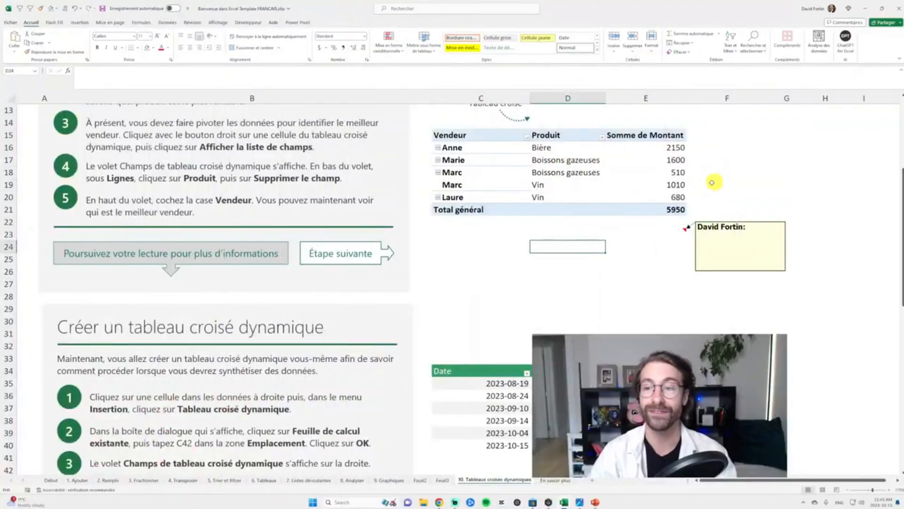
Delete the empty comment from the cell below the pivot table's grand total row
left_click_drag(718, 184, 660, 243)
right_click(662, 234)
left_click(621, 308)
Move the Produit field from the pivot table's rows to its columns
left_click(496, 148)
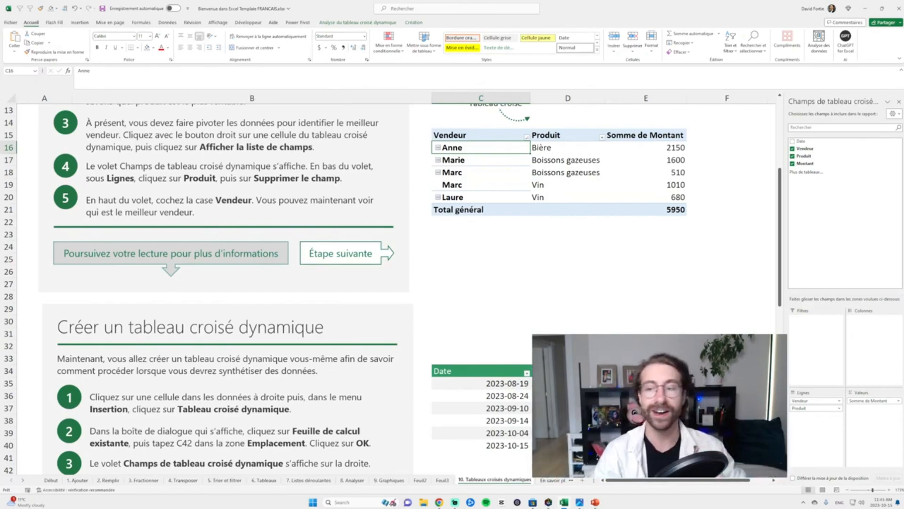
mouse_move(806, 409)
left_mouse_down()
mouse_move(828, 410)
mouse_move(867, 358)
mouse_move(868, 338)
left_mouse_up()
scroll(653, 280, "right", 2)
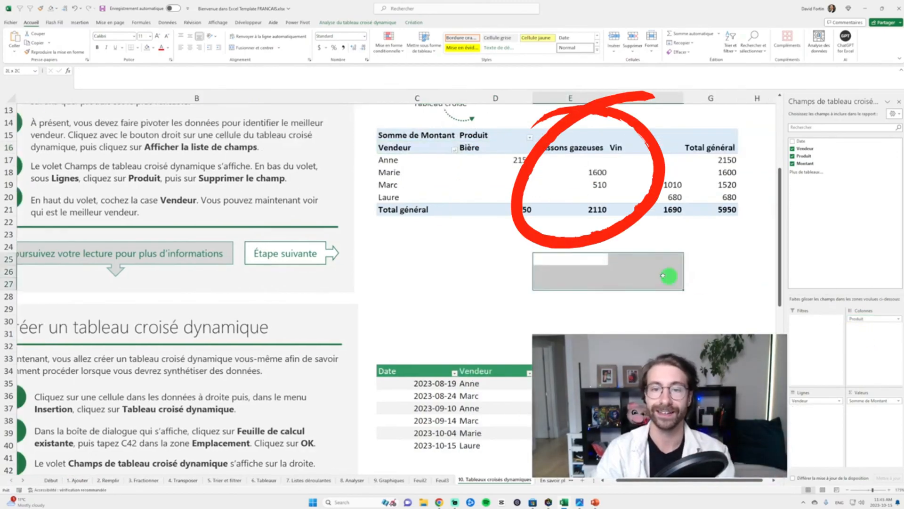
Review the amounts per seller under the Bière, Boissons gazeuses and Vin columns and their totals
left_click_drag(211, 259, 170, 278)
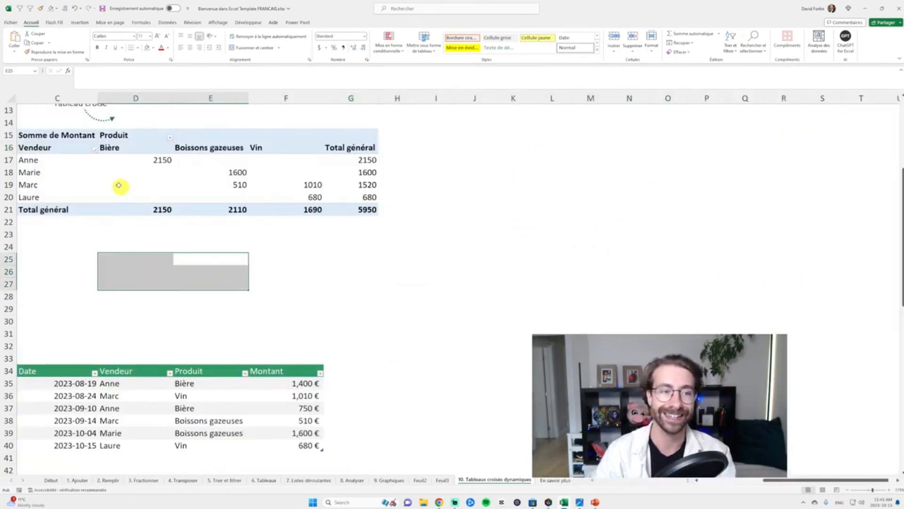
left_click(154, 143)
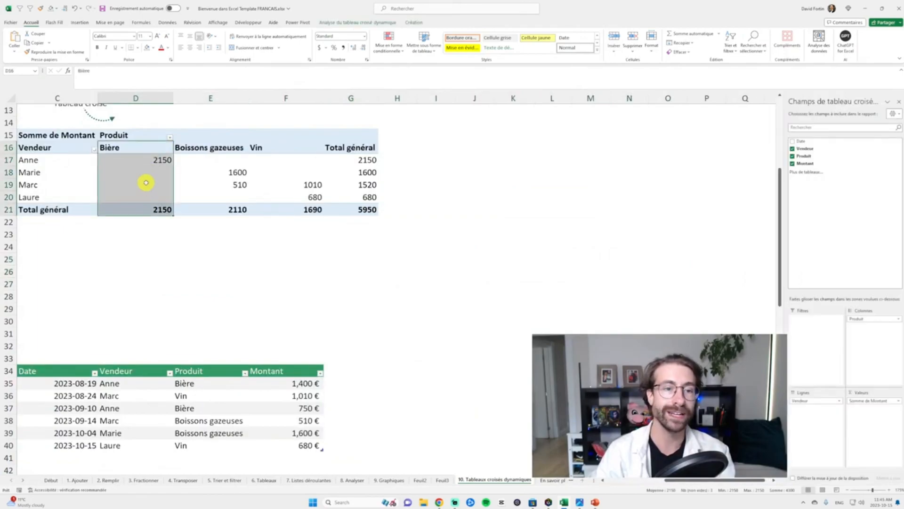
left_click(145, 163)
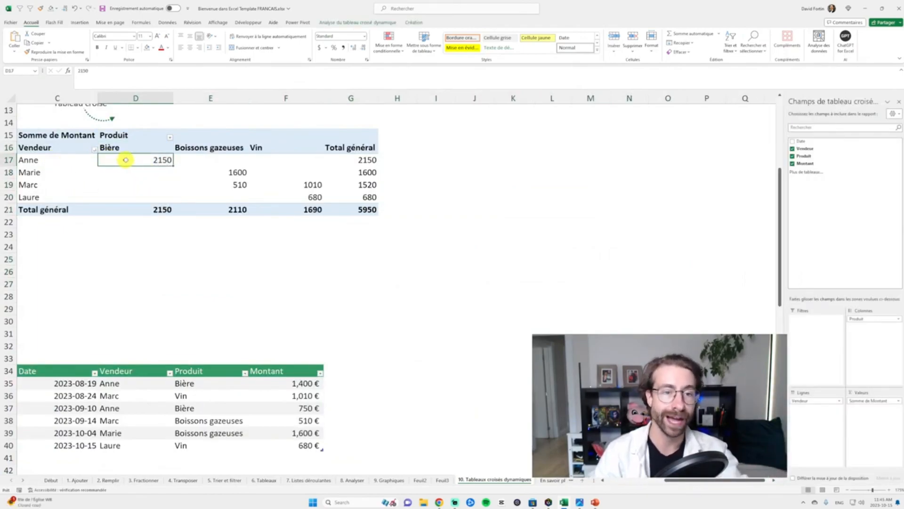
left_click_drag(232, 162, 224, 189)
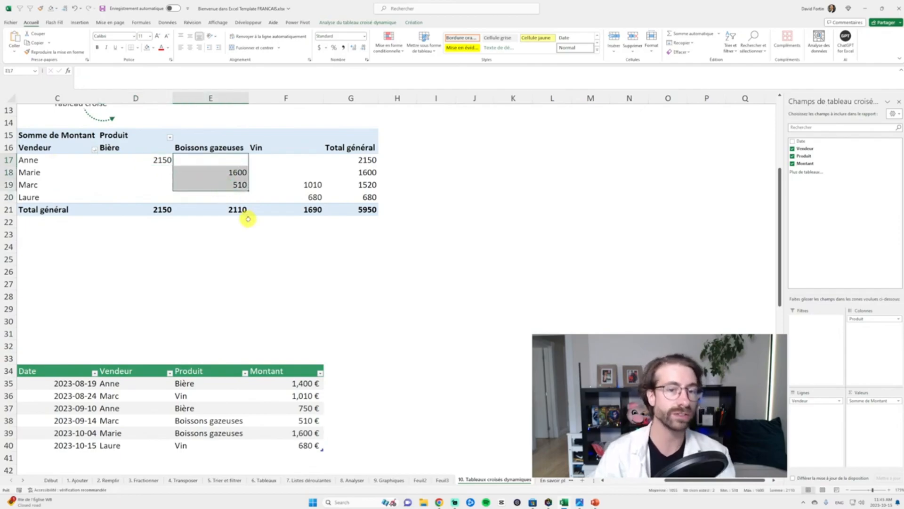
left_click_drag(306, 162, 302, 198)
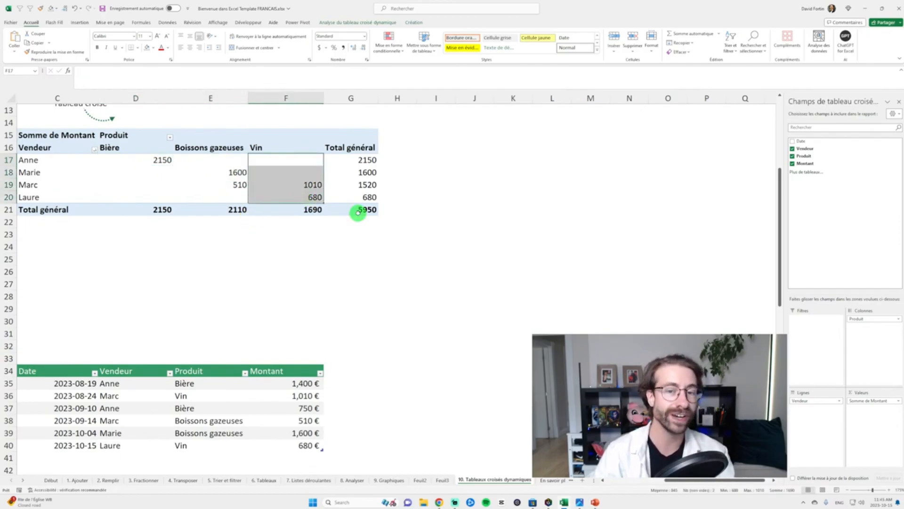
left_click_drag(358, 212, 54, 135)
Add the Date field below Vendeur in the pivot table's rows
left_click(105, 228)
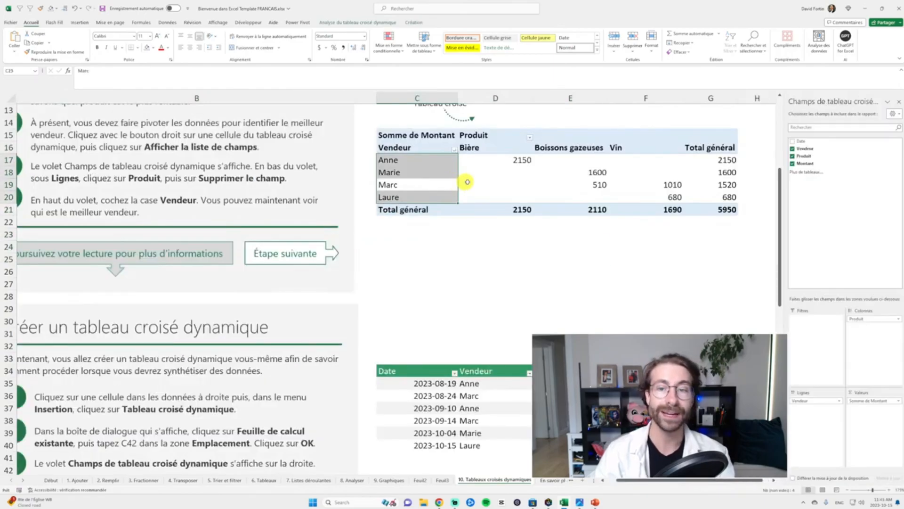
mouse_move(815, 141)
left_mouse_down()
mouse_move(809, 415)
mouse_move(806, 128)
mouse_move(821, 134)
mouse_move(810, 423)
left_mouse_up()
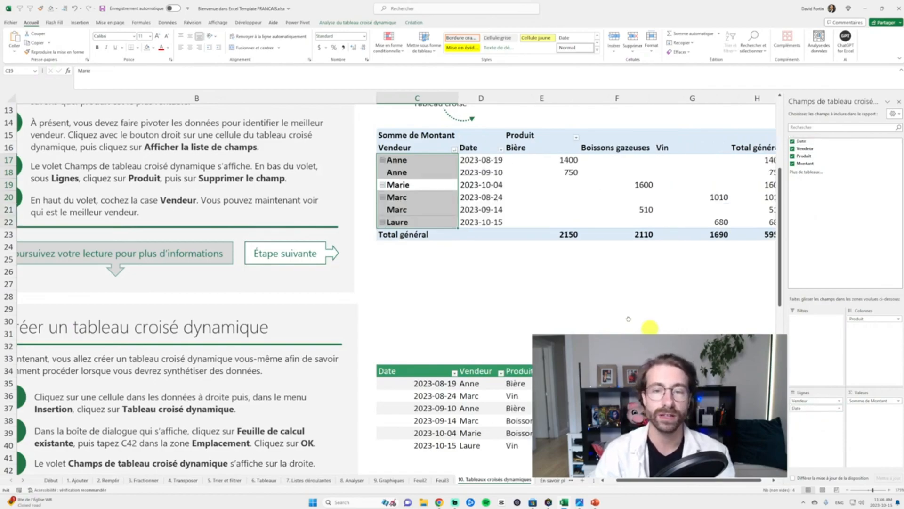
Compare the dated amounts per seller in the pivot table with the records in the source table
left_click_drag(480, 160, 577, 176)
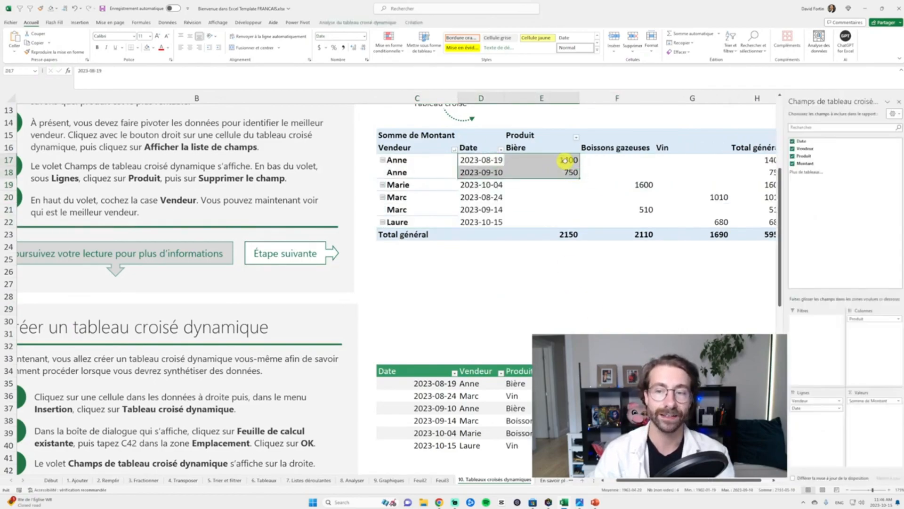
left_click(495, 199)
scroll(494, 199, "up", 5)
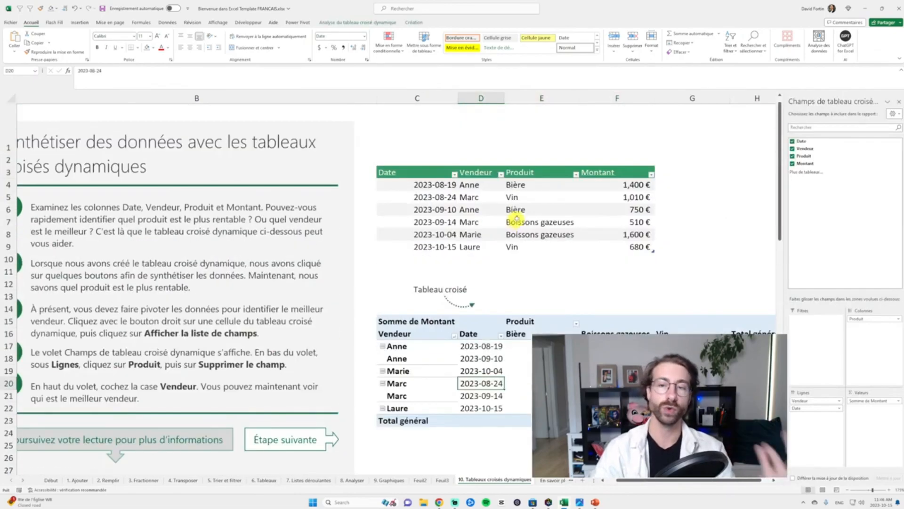
left_click_drag(409, 184, 642, 244)
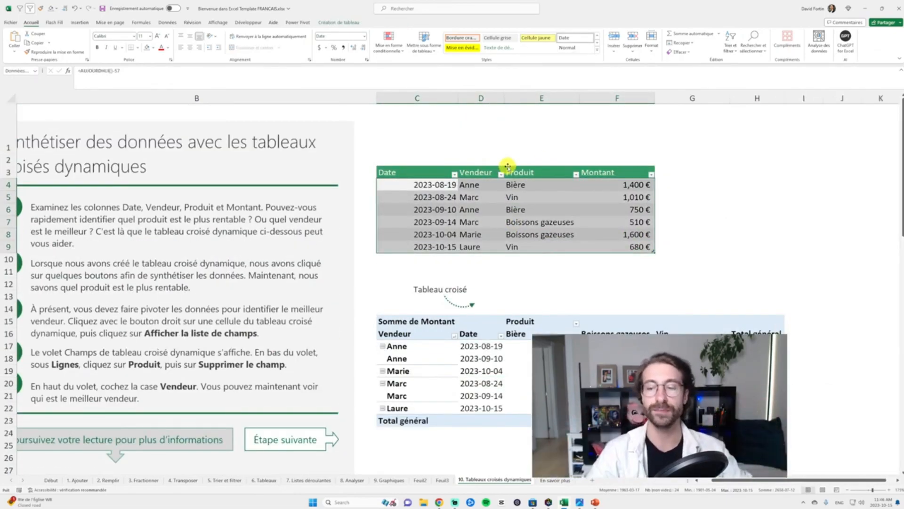
Add a source table record dated 2023-10-16 with a new seller's full name, product Vin and amount 80000
left_click(424, 258)
type("2023-10")
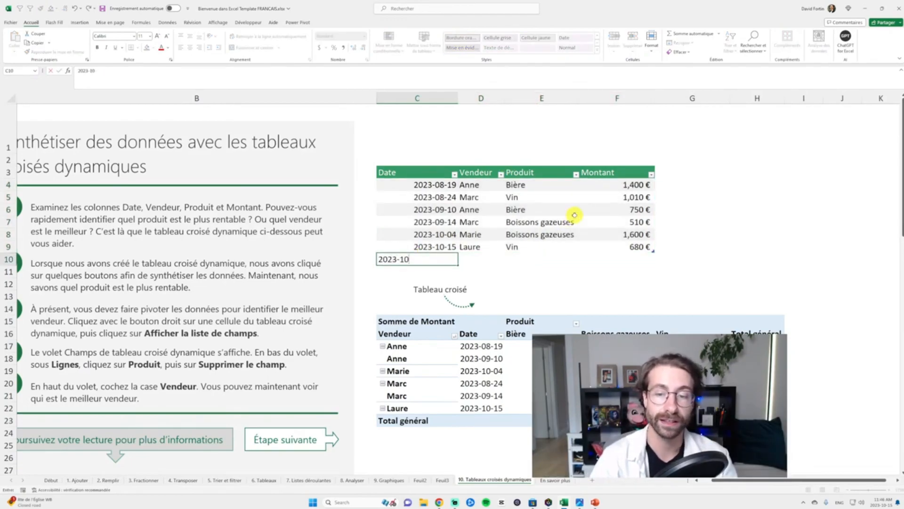
type("-16")
key("Tab")
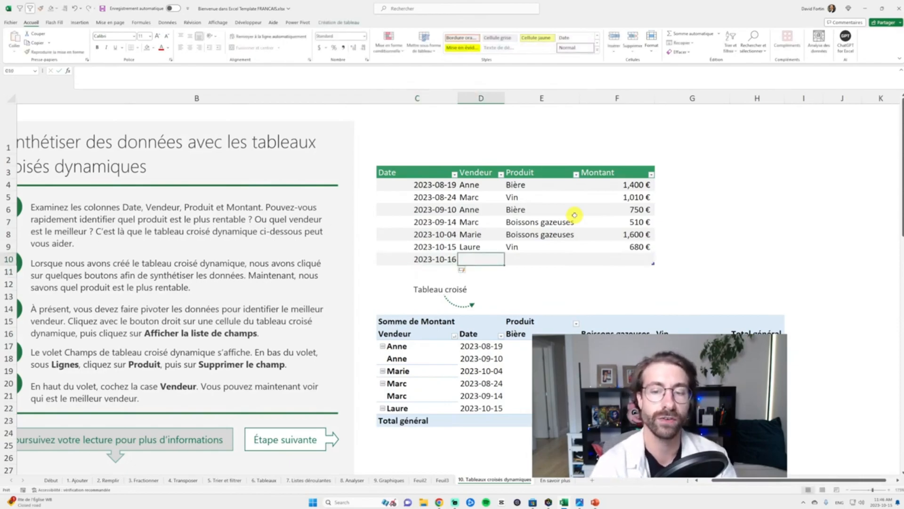
type("Luc Skywalker")
key("Tab")
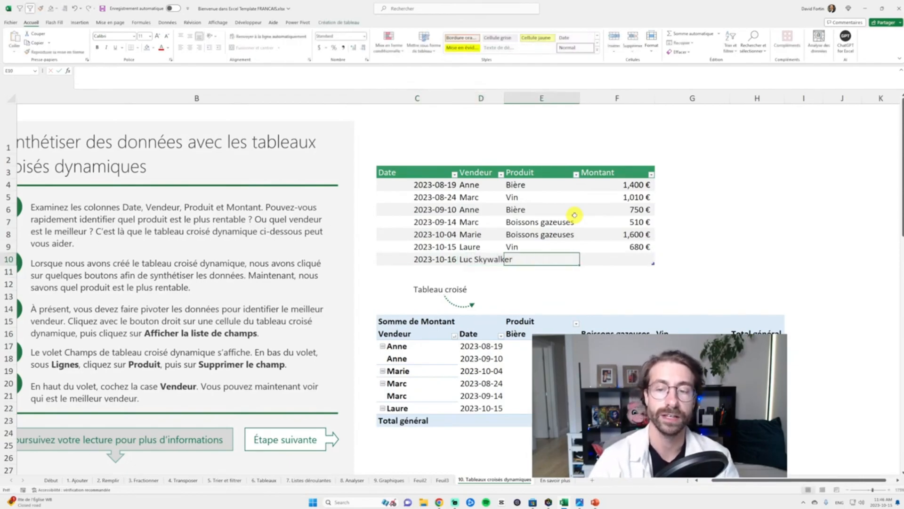
type("Vin")
key("Tab")
type("8")
key("Return")
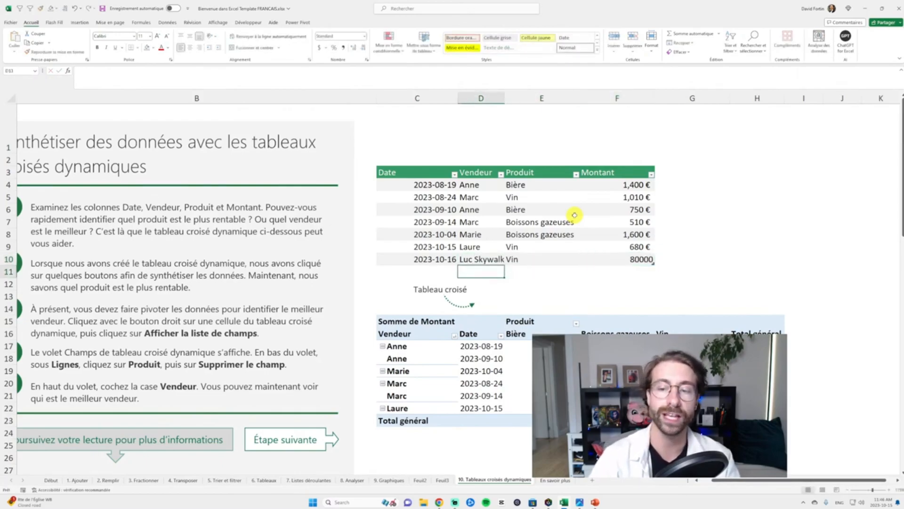
Remove the Date field from the pivot table's rows
left_click(428, 319)
scroll(428, 319, "down", 1)
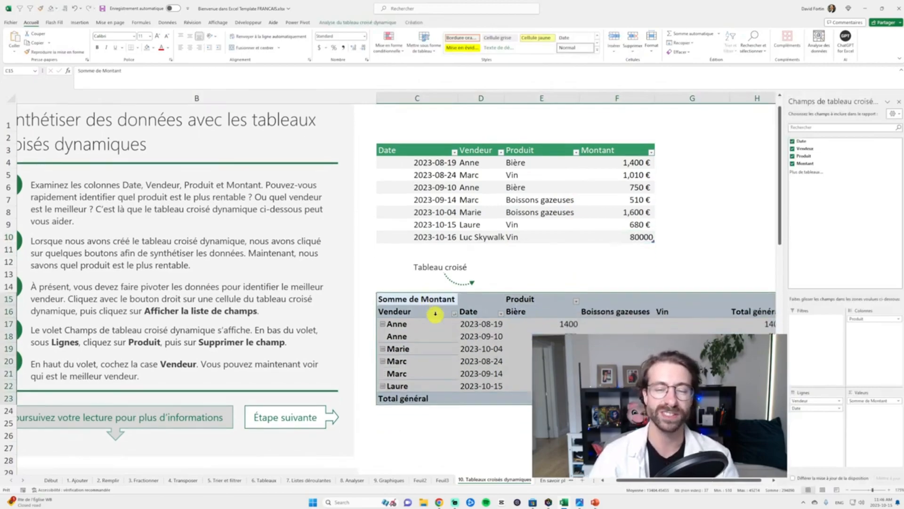
left_click_drag(813, 408, 730, 424)
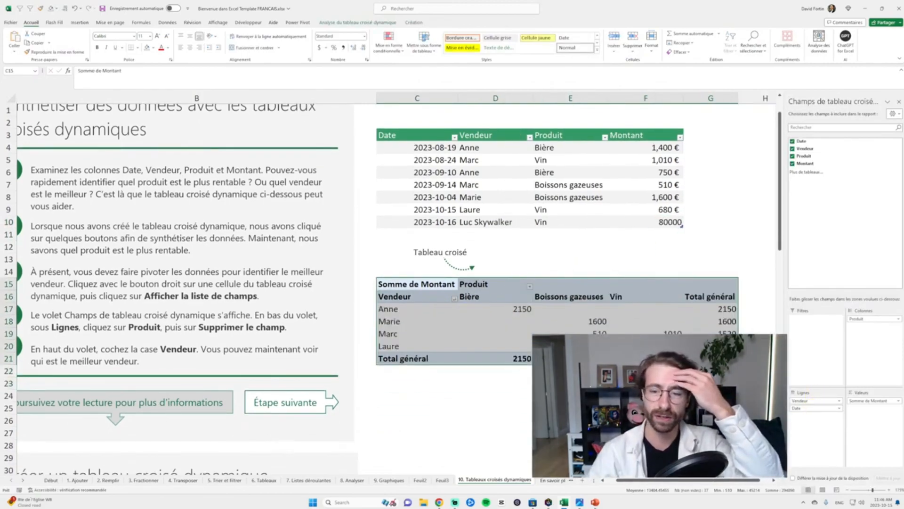
Refresh the pivot table to include the record added to the source table
left_click(430, 298)
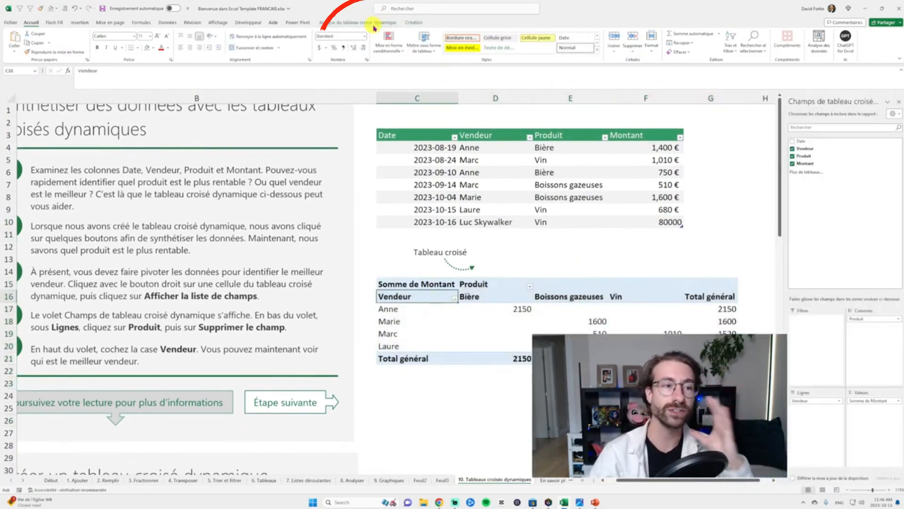
left_click(371, 23)
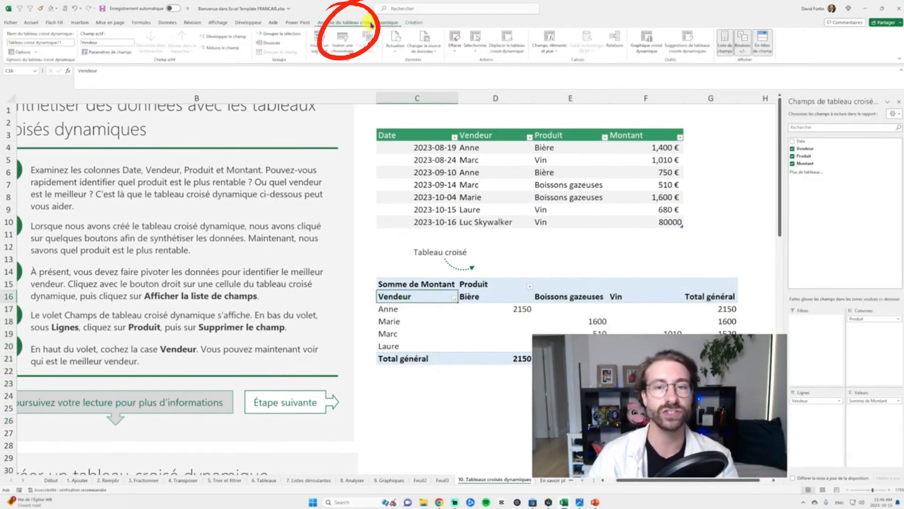
scroll(404, 142, "down", 2)
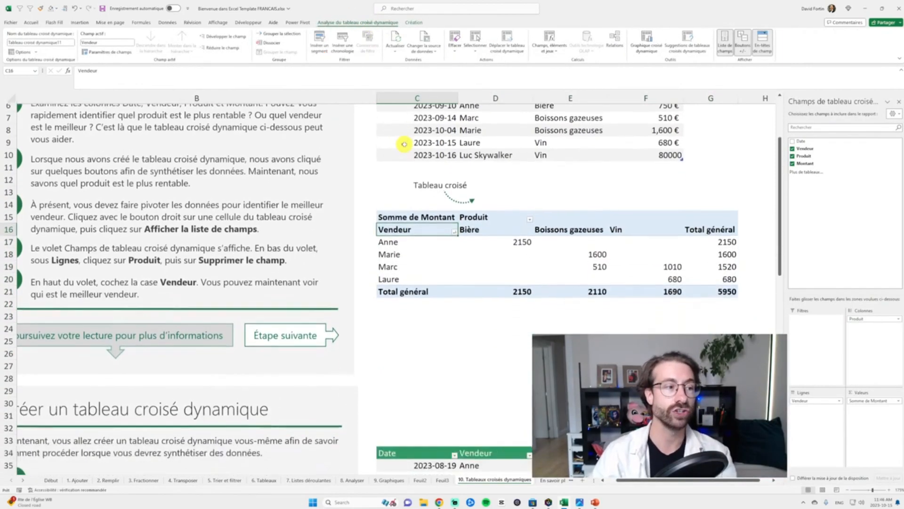
left_click(395, 40)
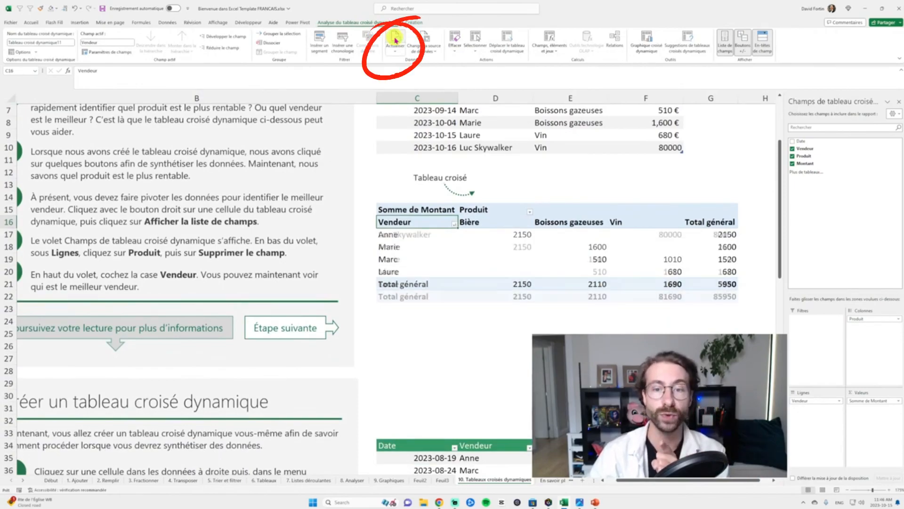
Check the new seller's Vin amount and total in the pivot table against the added source record
left_click(411, 234)
left_click_drag(411, 234, 664, 241)
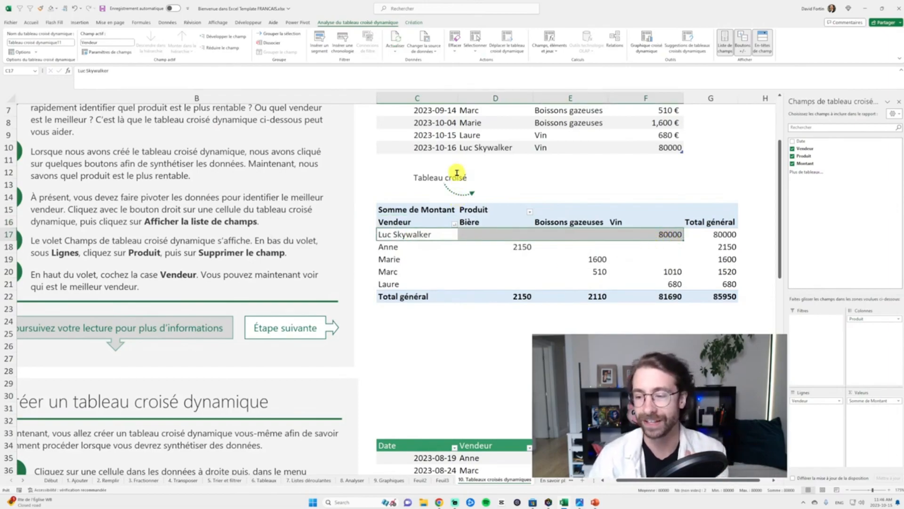
left_click(678, 147)
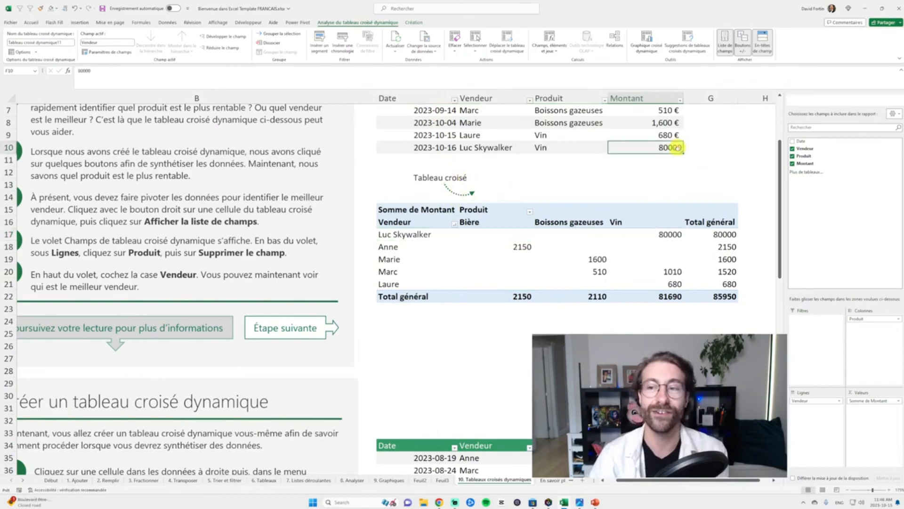
left_click(713, 233)
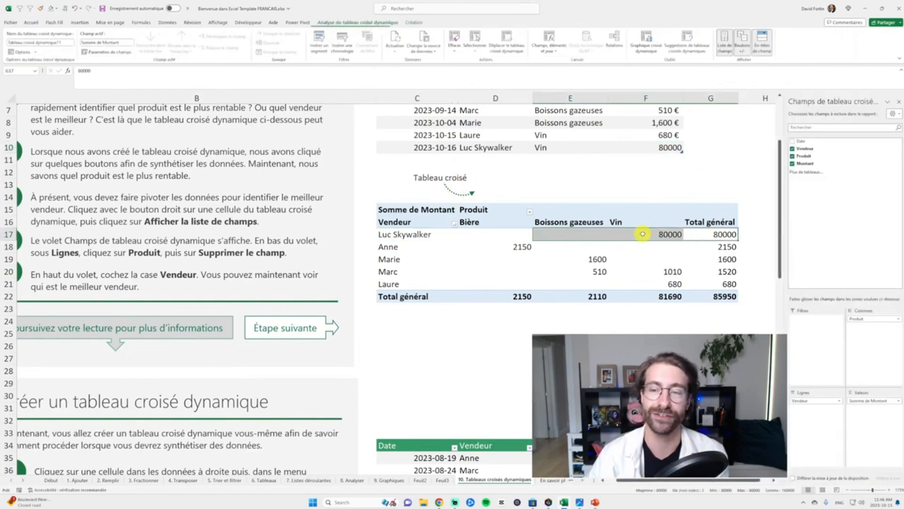
Fill the new seller's pivot table row, from the name through Total général, with bright pink
left_click_drag(394, 233, 714, 236)
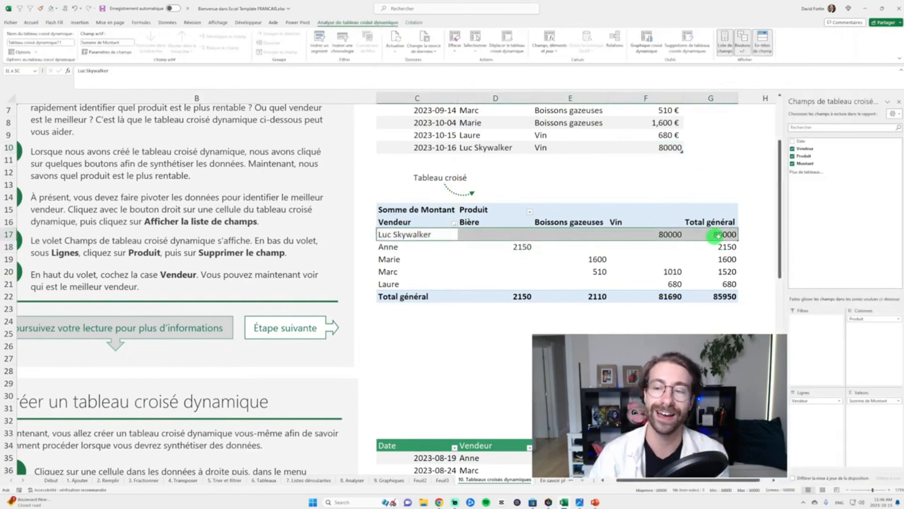
left_click(26, 23)
left_click(152, 48)
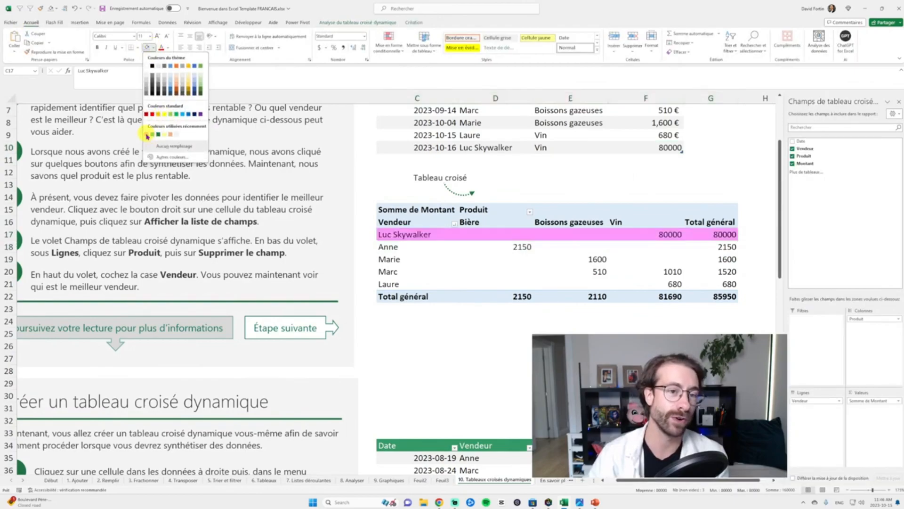
left_click(146, 134)
left_click(517, 334)
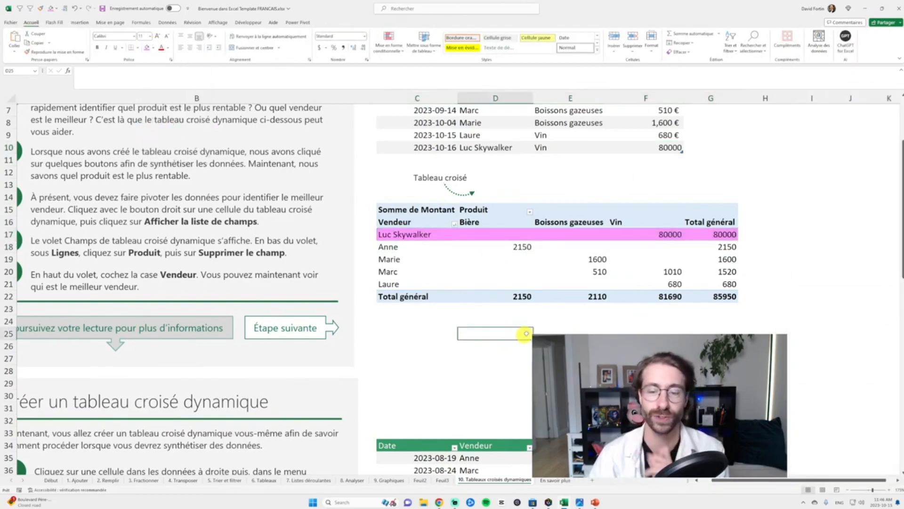